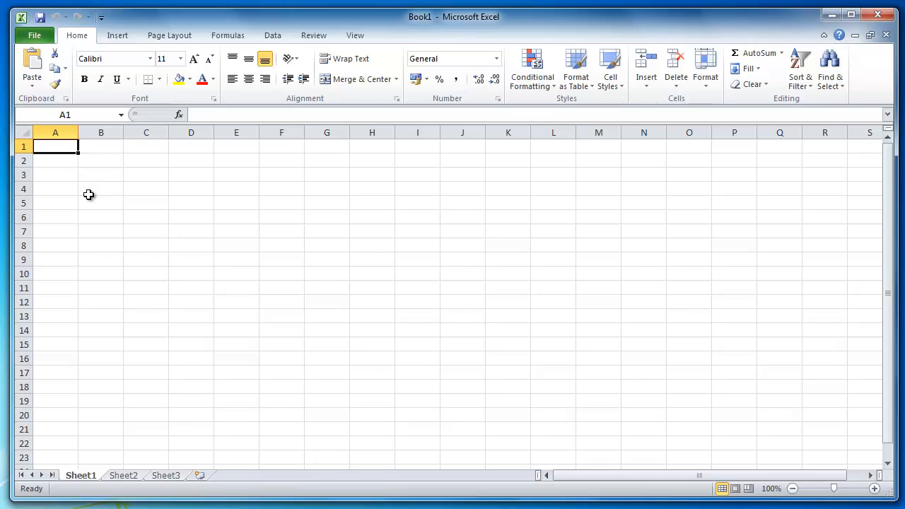
- Enter the date 19/12/2013 in cell A1 and undo that entry
{"action": "left_click", "coordinate": [63, 145]}
{"action": "type", "text": "19/12/2013"}
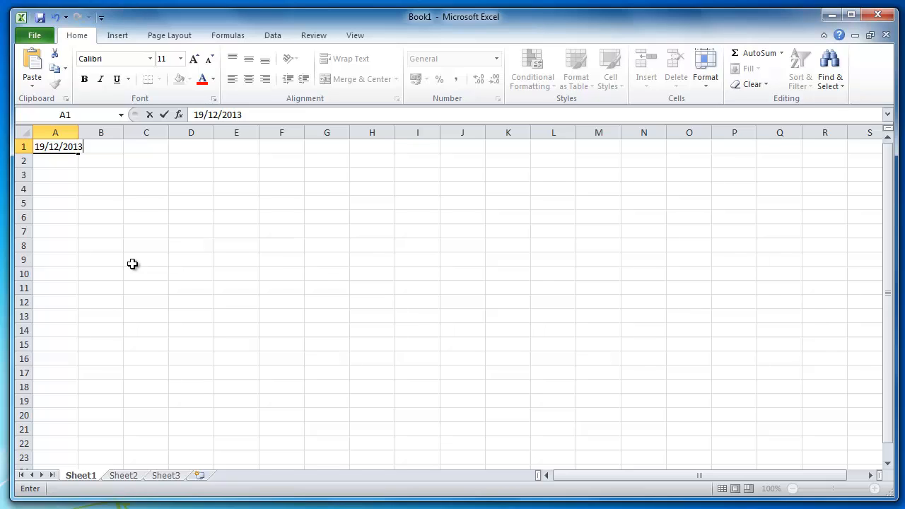
{"action": "key", "text": "Return"}
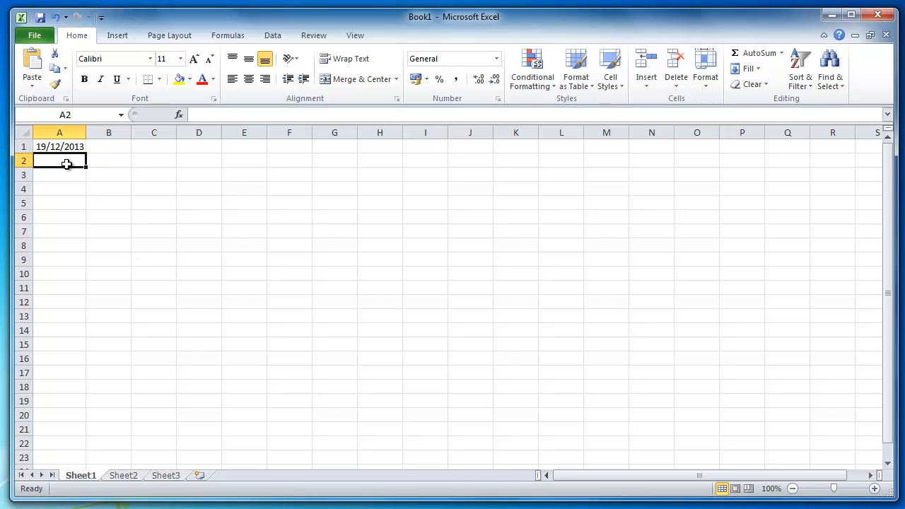
{"action": "left_click", "coordinate": [66, 147]}
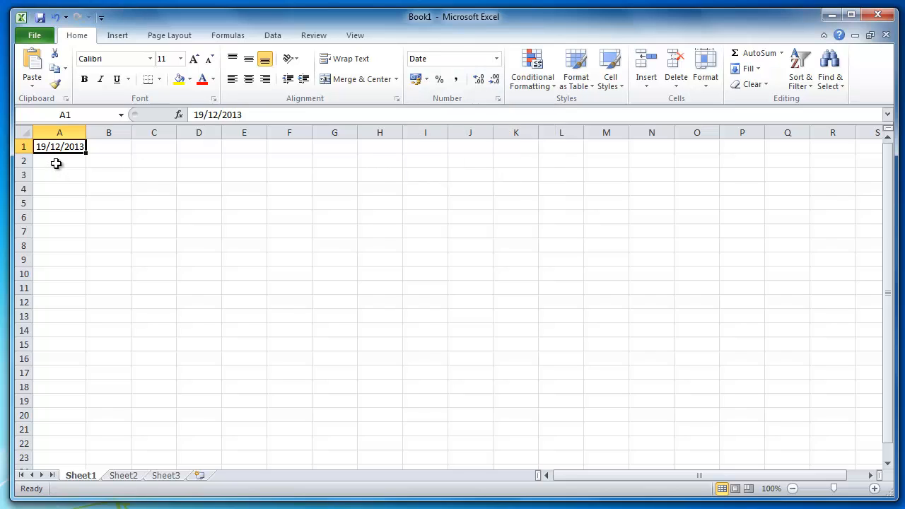
{"action": "left_click", "coordinate": [55, 18]}
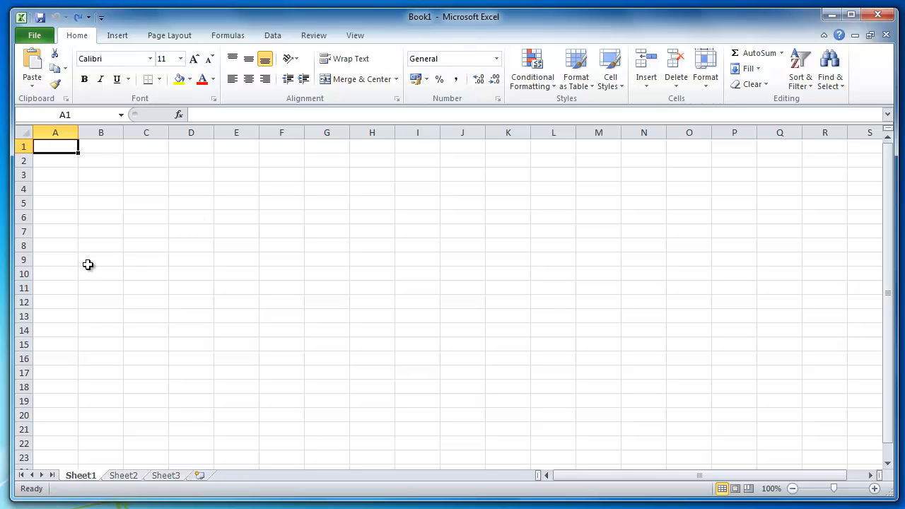
- Enter today's date, 19/12/2013, as a fixed value in cell A1
{"action": "type", "text": "19/12/2013"}
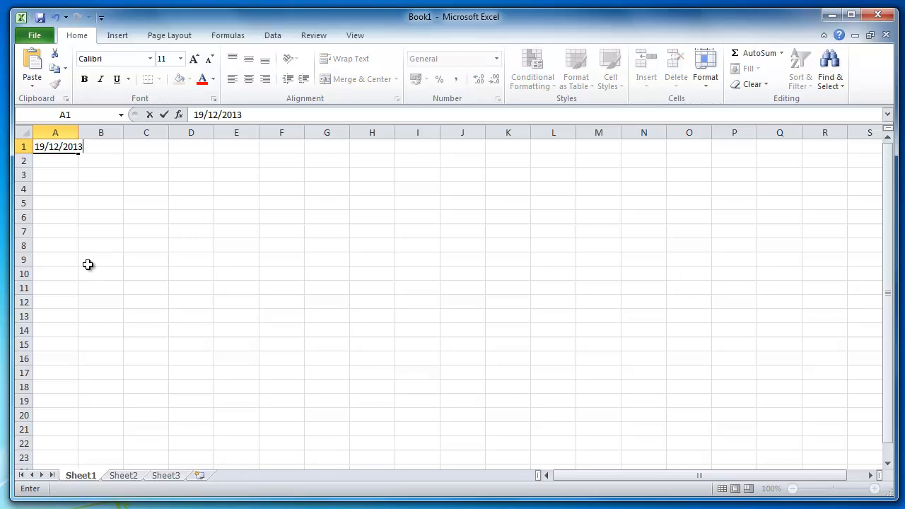
{"action": "key", "text": "Return"}
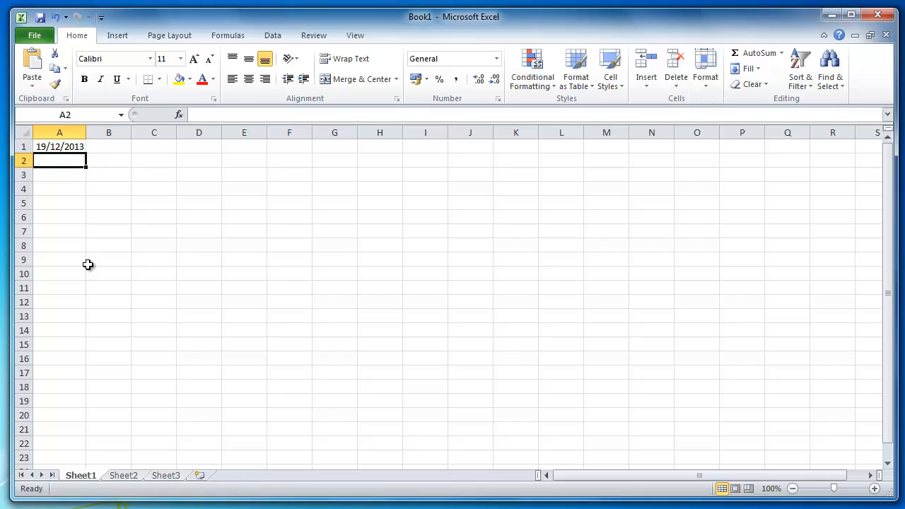
{"action": "left_click", "coordinate": [56, 147]}
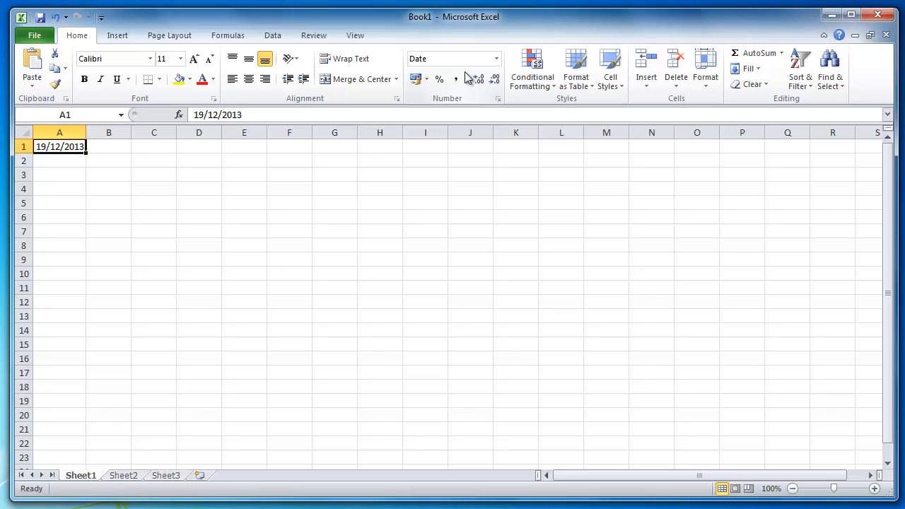
{"action": "left_click", "coordinate": [58, 174]}
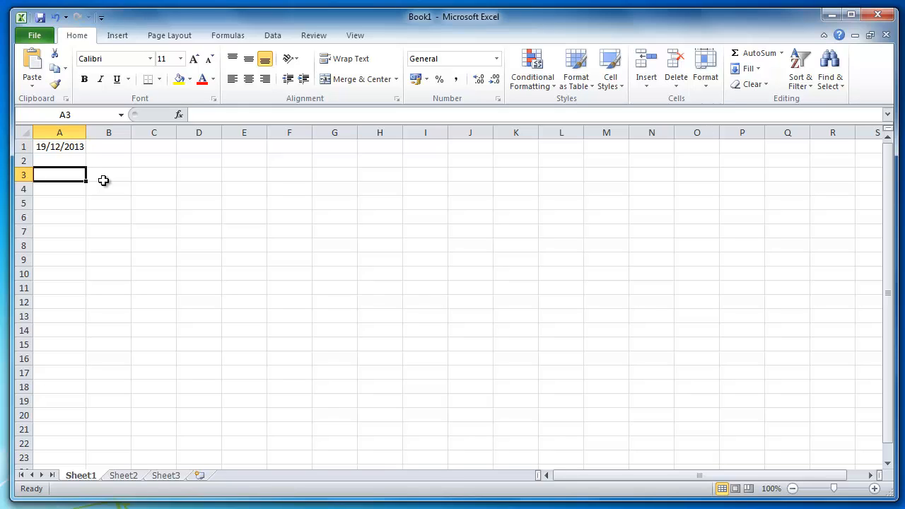
{"action": "left_click", "coordinate": [68, 147]}
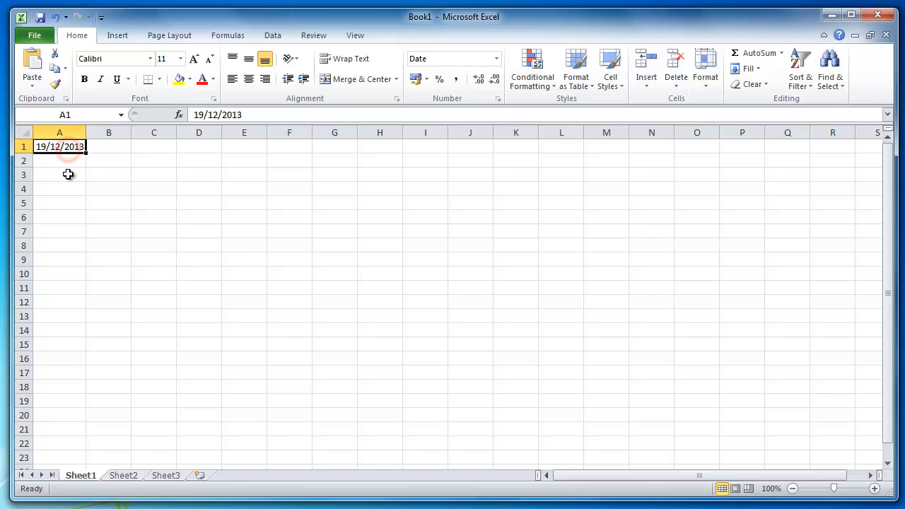
- Enter the formula =TODAY() in cell A3
{"action": "left_click", "coordinate": [68, 174]}
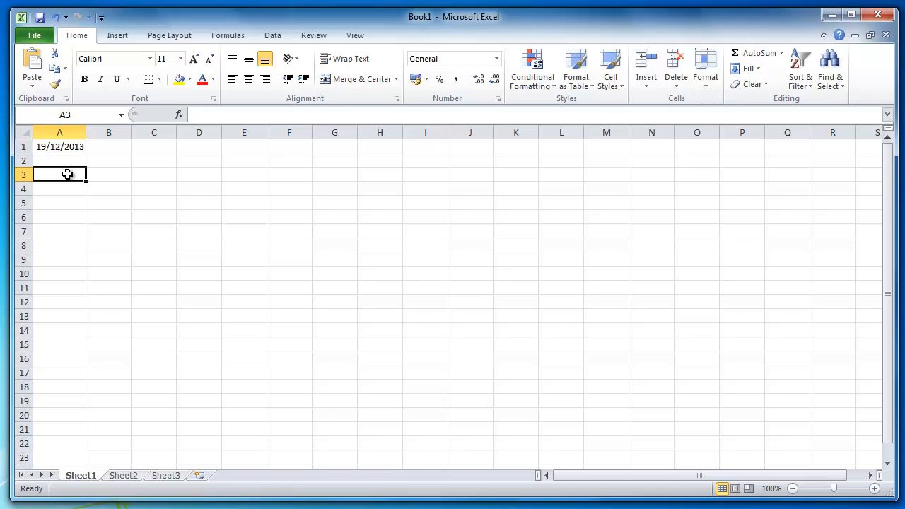
{"action": "double_click", "coordinate": [68, 174]}
{"action": "left_click", "coordinate": [208, 117]}
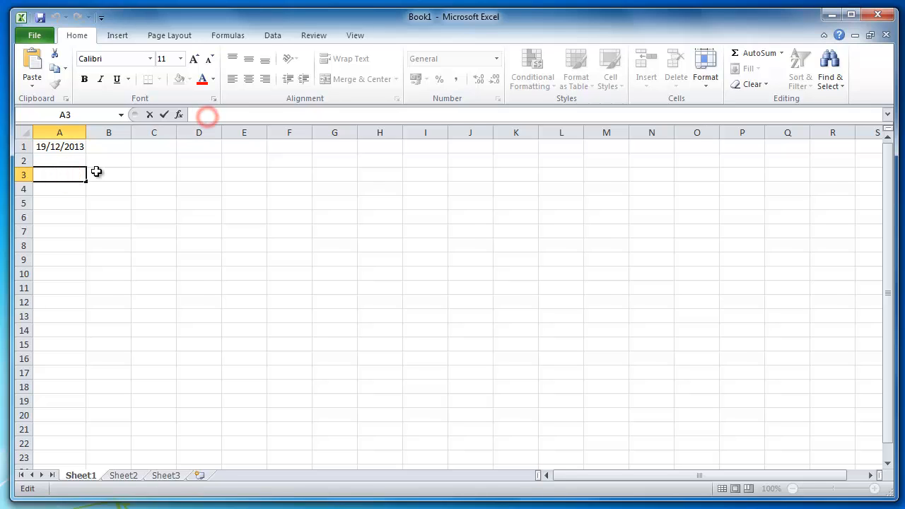
{"action": "left_click", "coordinate": [62, 177]}
{"action": "left_click", "coordinate": [89, 233]}
{"action": "left_click", "coordinate": [65, 176]}
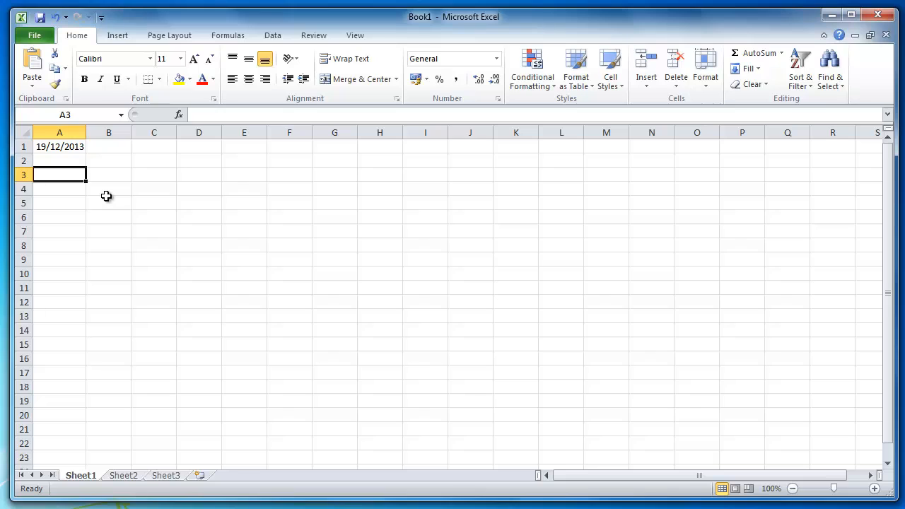
{"action": "type", "text": "="}
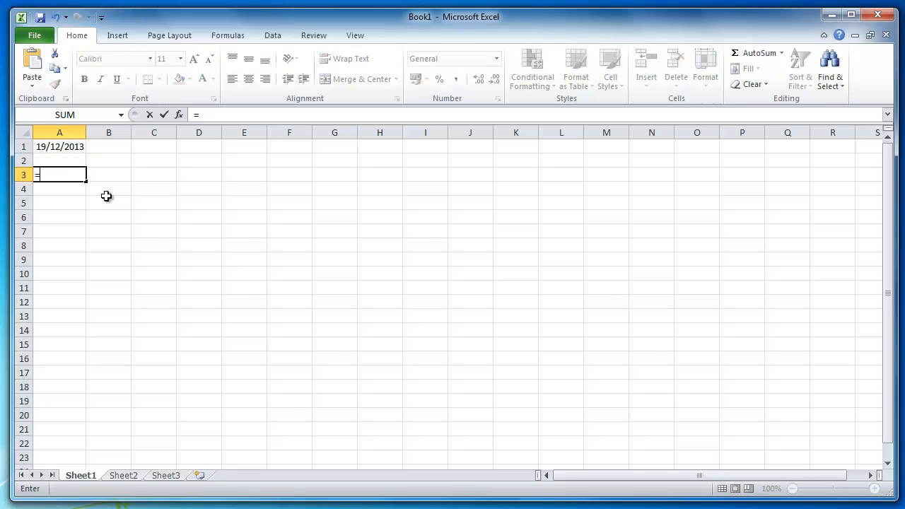
{"action": "type", "text": "today"}
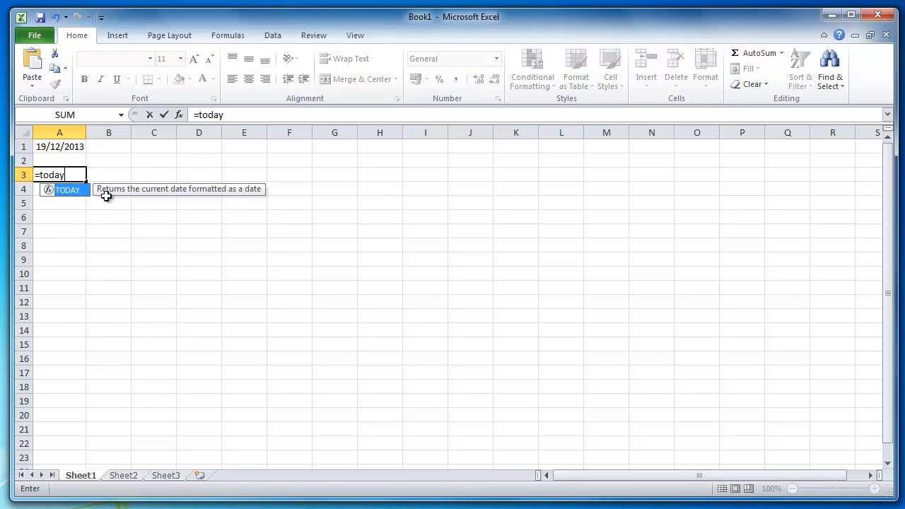
{"action": "type", "text": "()"}
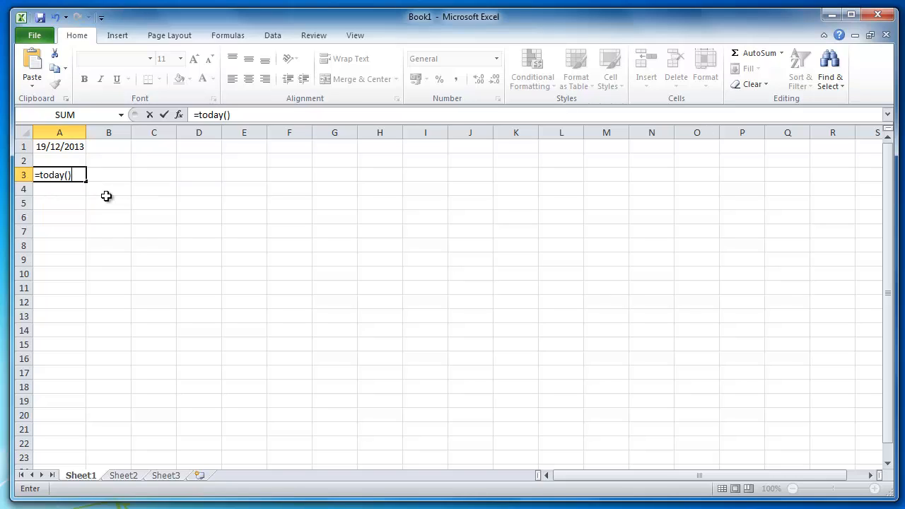
{"action": "key", "text": "Return"}
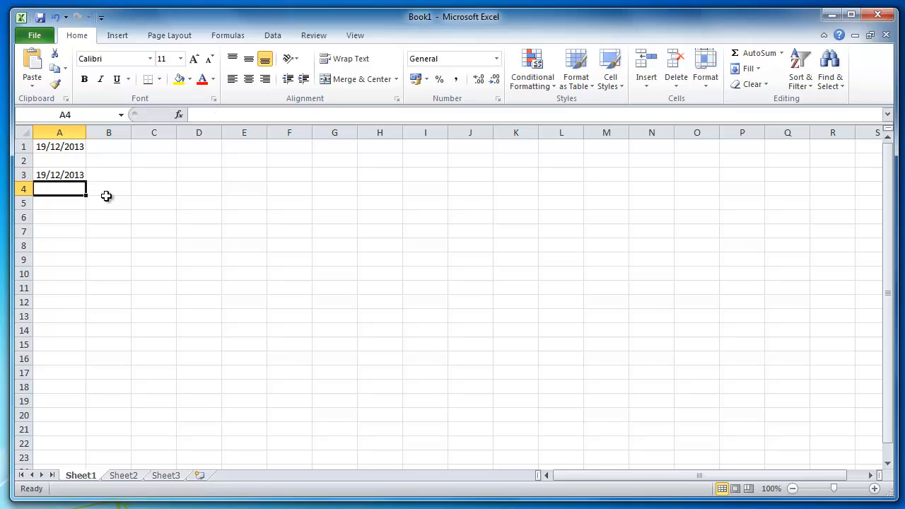
- Compare the contents of cells A1 and A3, and delete the TODAY formula from A3
{"action": "left_click", "coordinate": [71, 147]}
{"action": "left_click", "coordinate": [72, 176]}
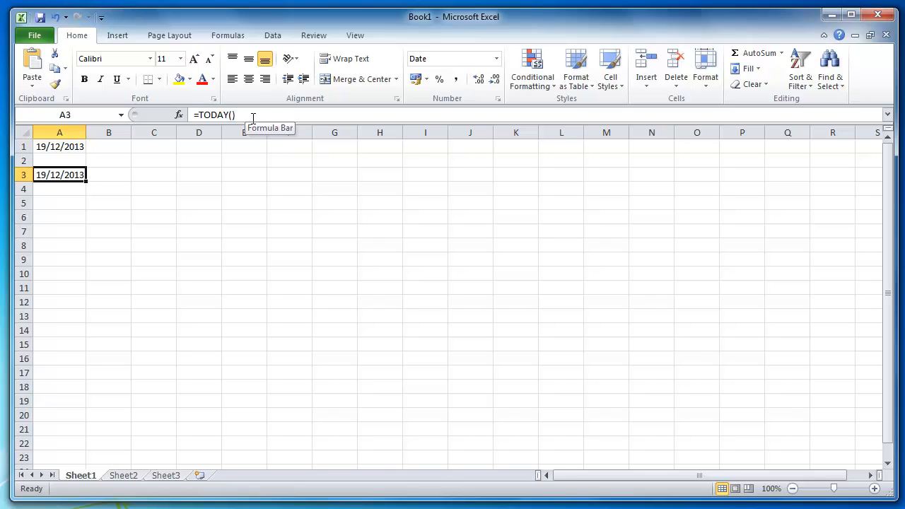
{"action": "left_click", "coordinate": [99, 235]}
{"action": "left_click", "coordinate": [66, 174]}
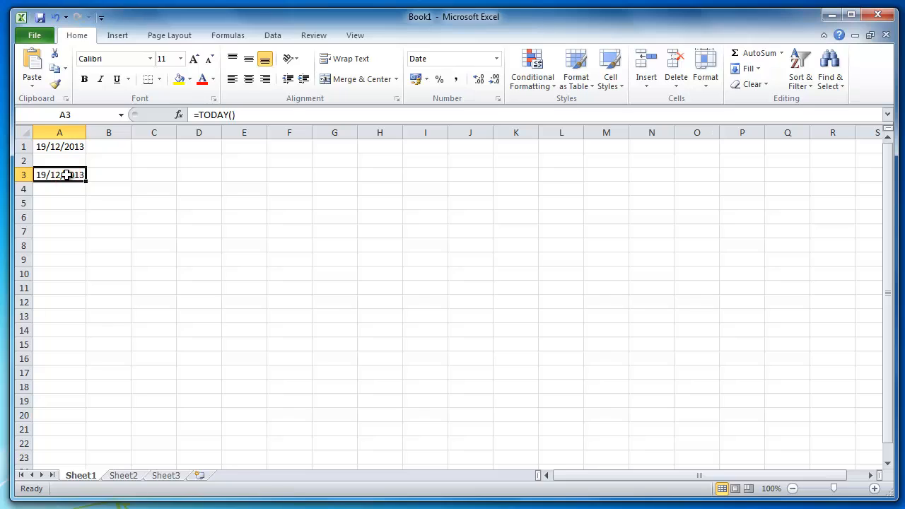
{"action": "key", "text": "Delete"}
- Enter the formula =A1+7 in cell C1 to calculate the date seven days after the one in A1
{"action": "left_click", "coordinate": [56, 146]}
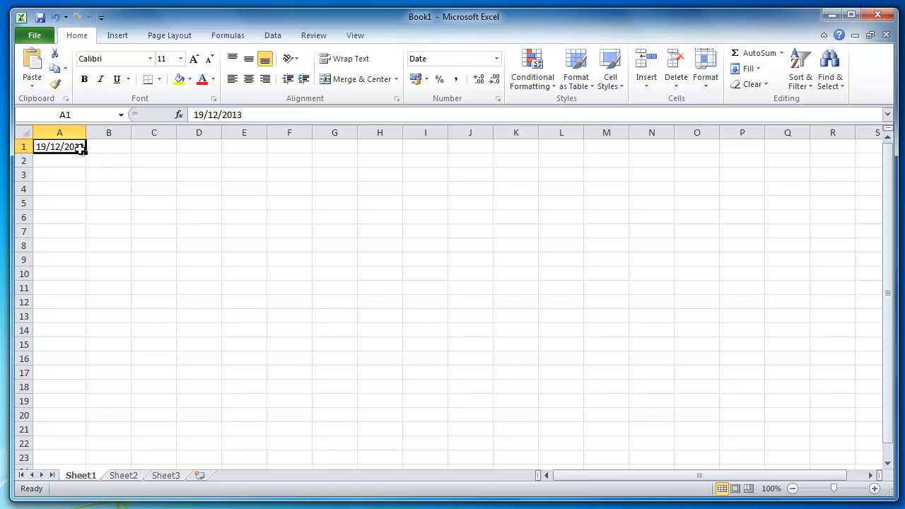
{"action": "left_click", "coordinate": [135, 146]}
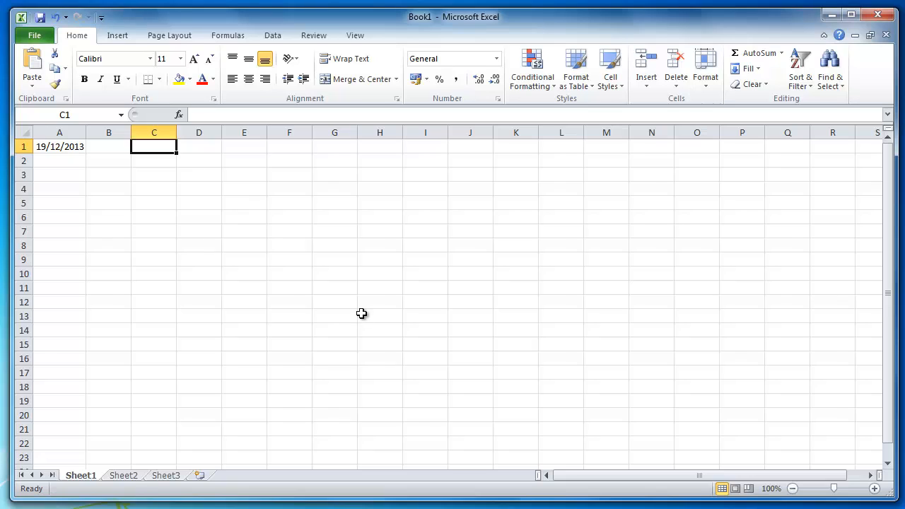
{"action": "type", "text": "="}
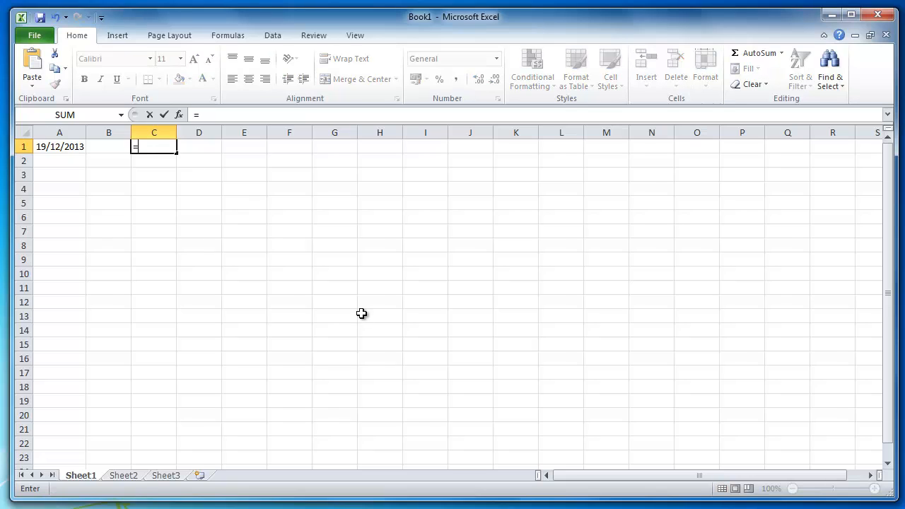
{"action": "left_click", "coordinate": [67, 146]}
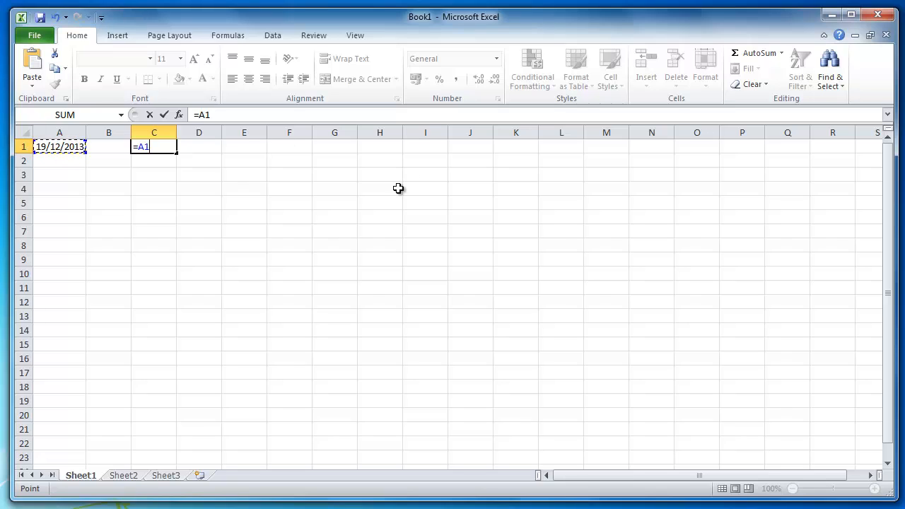
{"action": "type", "text": "+"}
{"action": "type", "text": "7"}
{"action": "key", "text": "Return"}
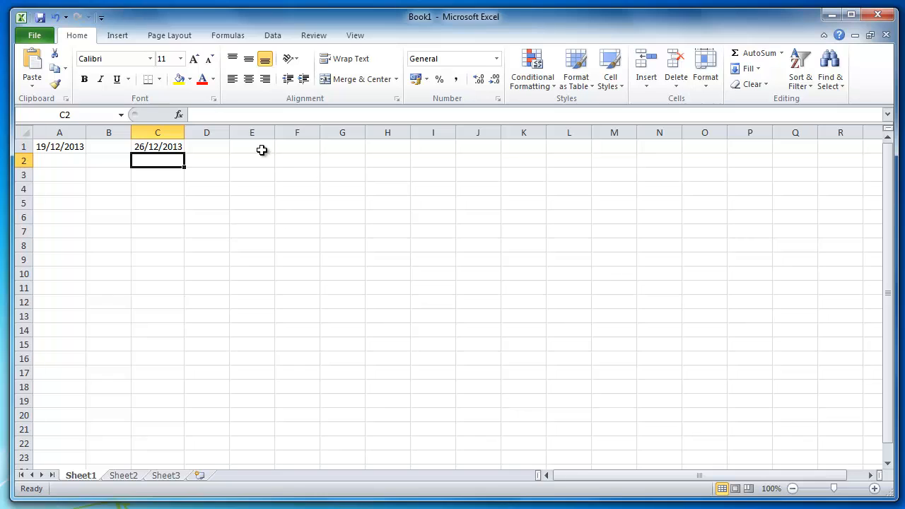
- Check the formula and date format in cell C1, and clear the cell's contents
{"action": "left_click", "coordinate": [148, 147]}
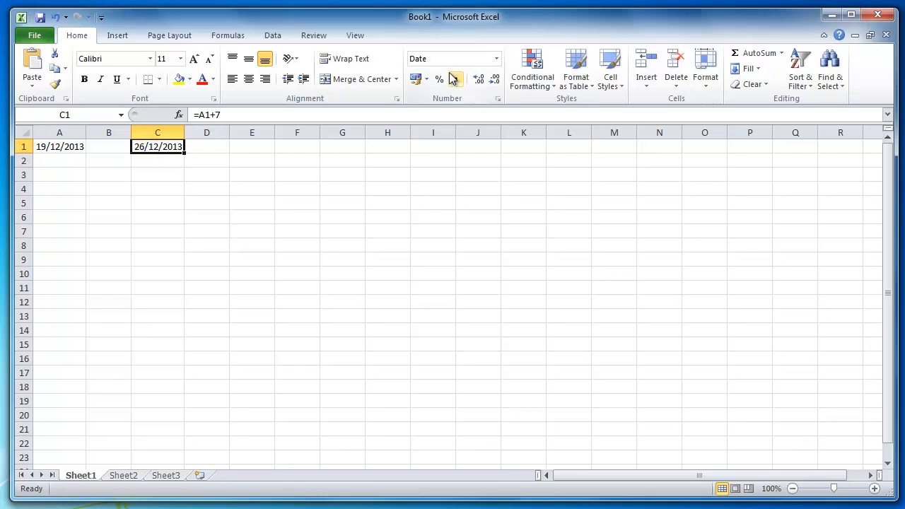
{"action": "left_click", "coordinate": [157, 172]}
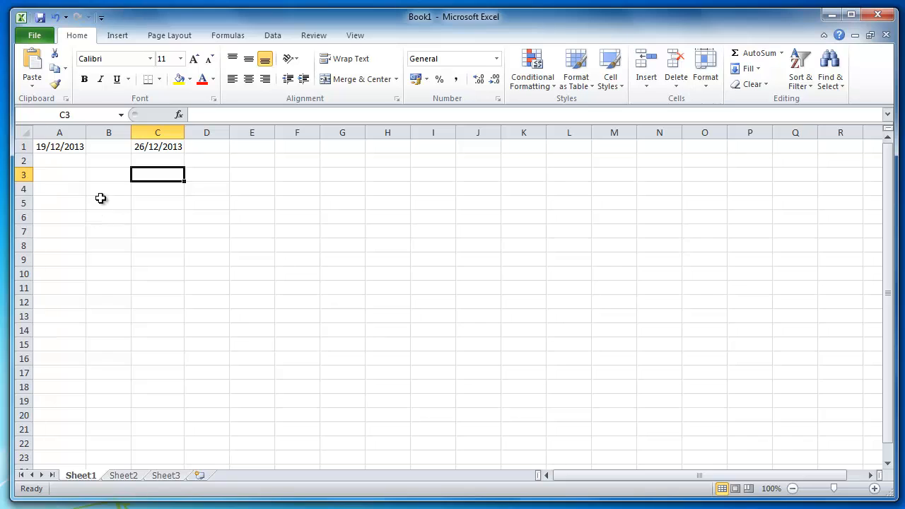
{"action": "left_click_drag", "start_coordinate": [170, 146], "coordinate": [61, 147]}
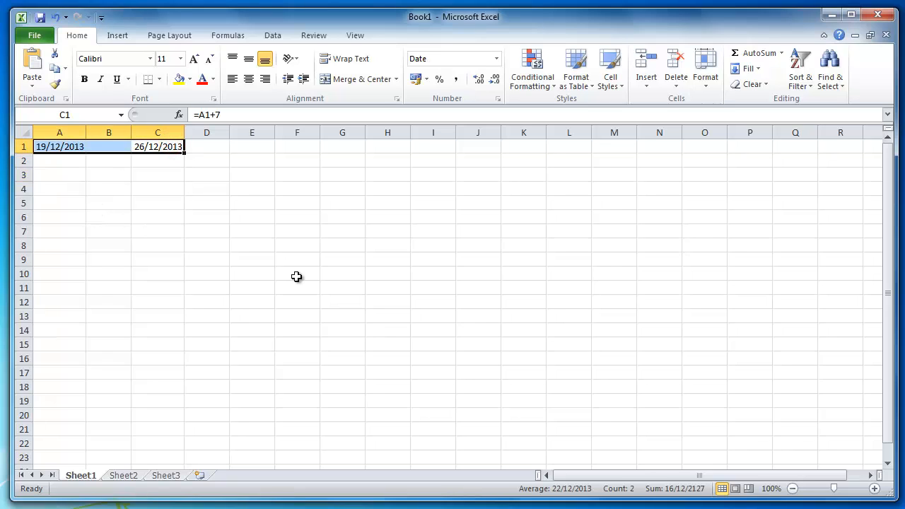
{"action": "left_click", "coordinate": [203, 200]}
{"action": "left_click", "coordinate": [152, 149]}
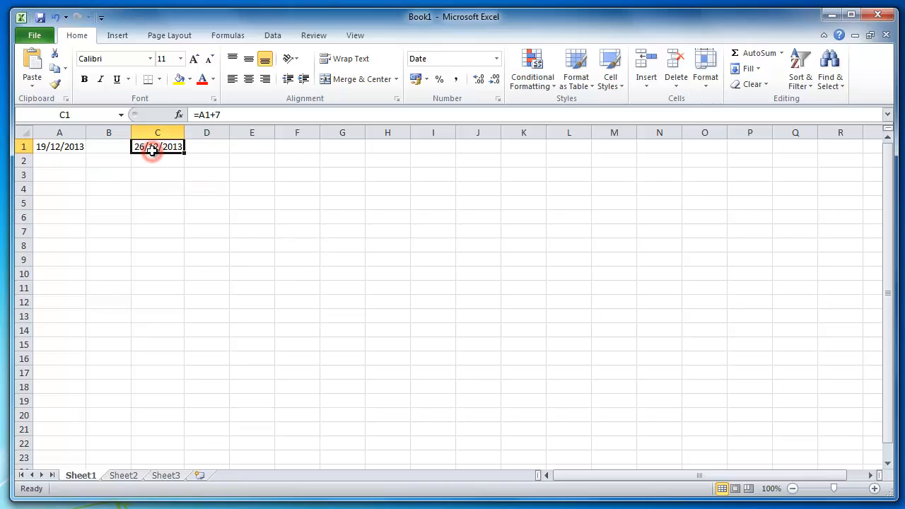
{"action": "key", "text": "Delete"}
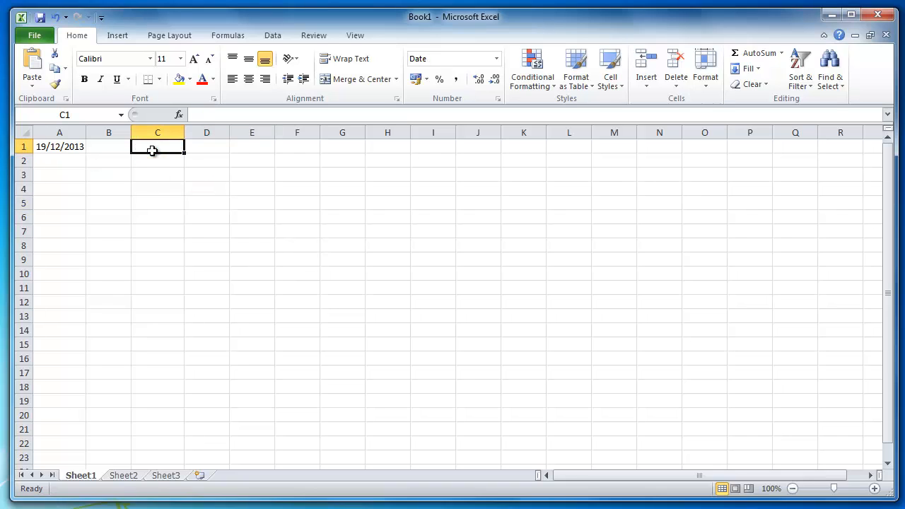
- Enter the label "Today's Date" in cell B1 and "Date in Past" in cell B2
{"action": "left_click", "coordinate": [54, 164]}
{"action": "left_click", "coordinate": [116, 147]}
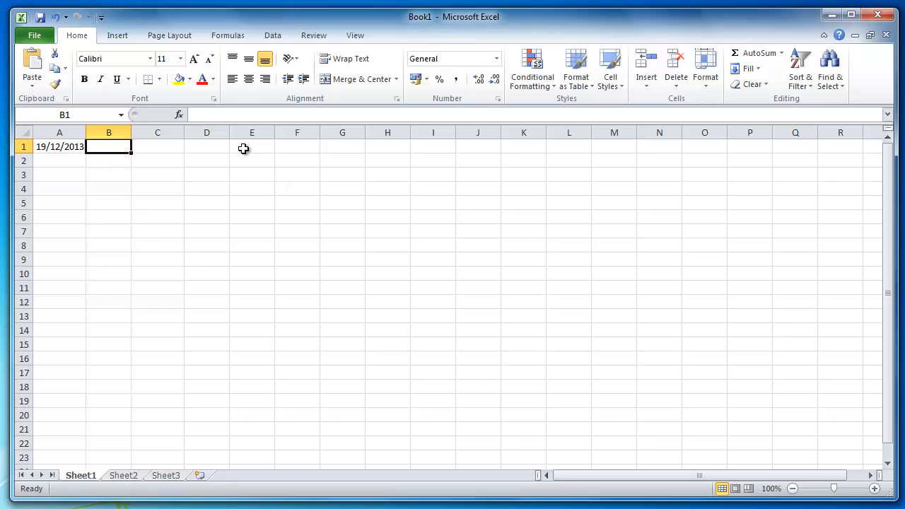
{"action": "type", "text": "Today's Date"}
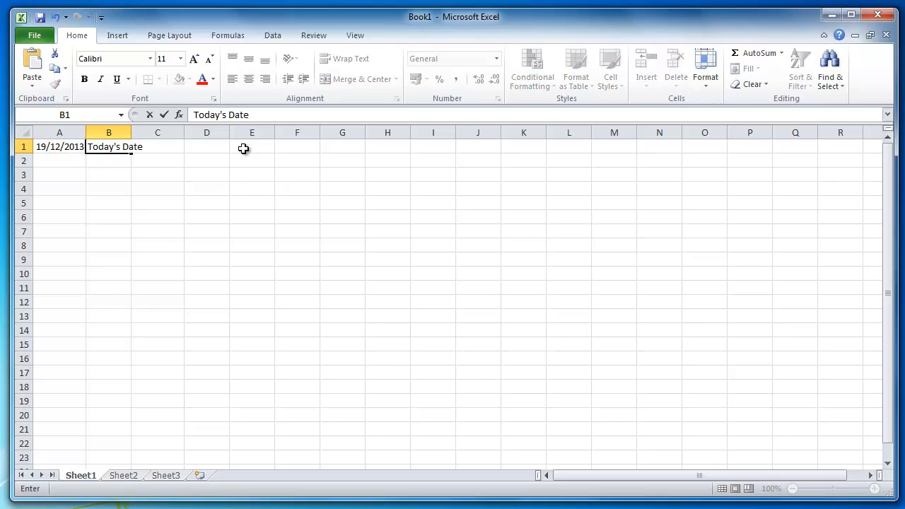
{"action": "key", "text": "Return"}
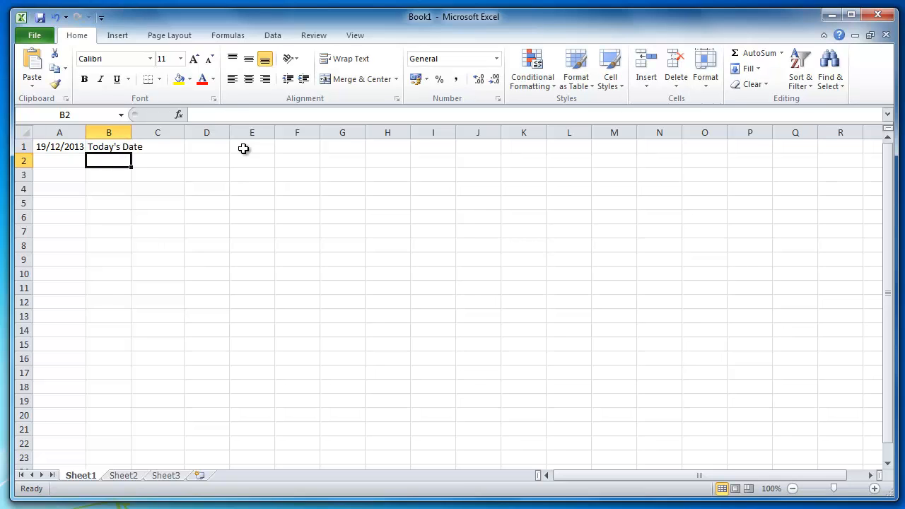
{"action": "type", "text": "Date in"}
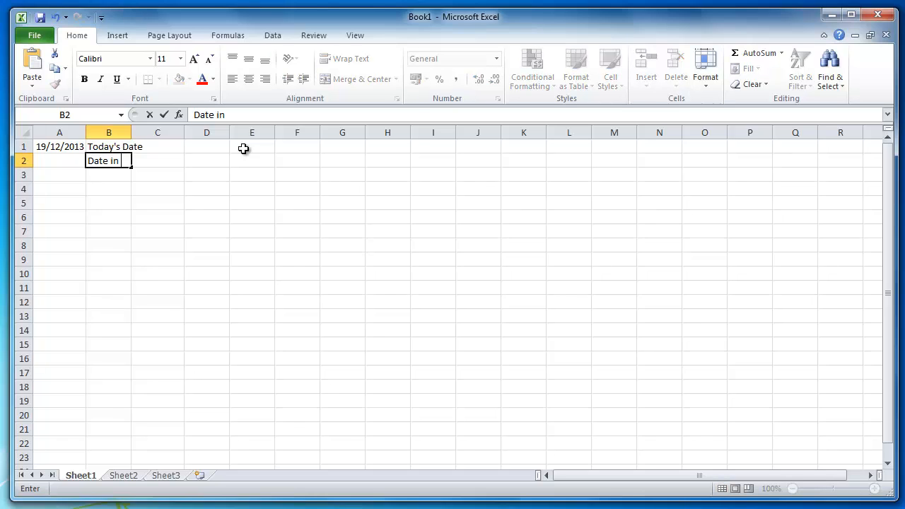
{"action": "type", "text": " Past"}
{"action": "key", "text": "Return"}
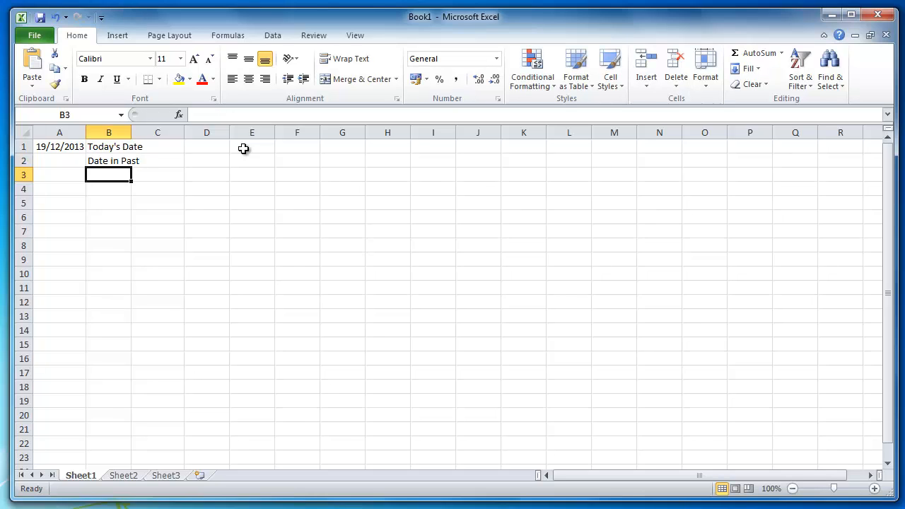
- Enter the date 14/04/2012 in cell A2, beside the "Date in Past" label
{"action": "key", "text": "Left"}
{"action": "key", "text": "Up"}
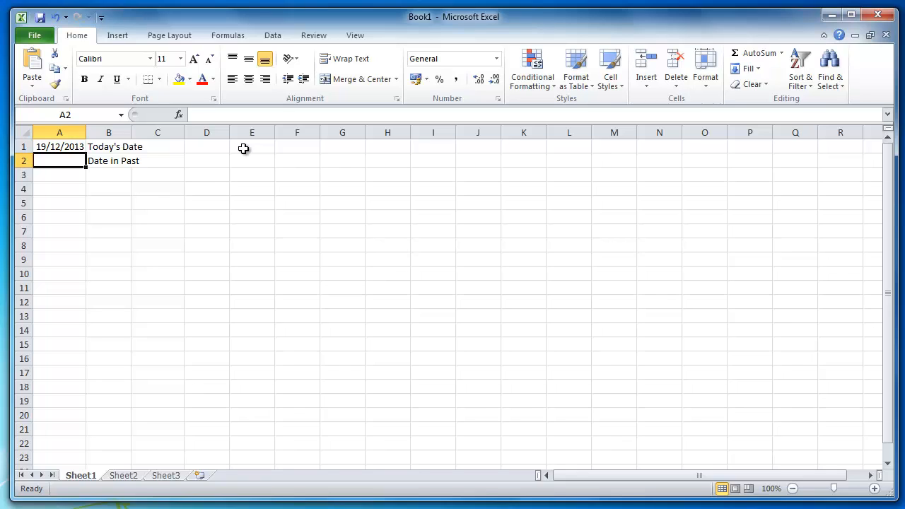
{"action": "type", "text": "14/"}
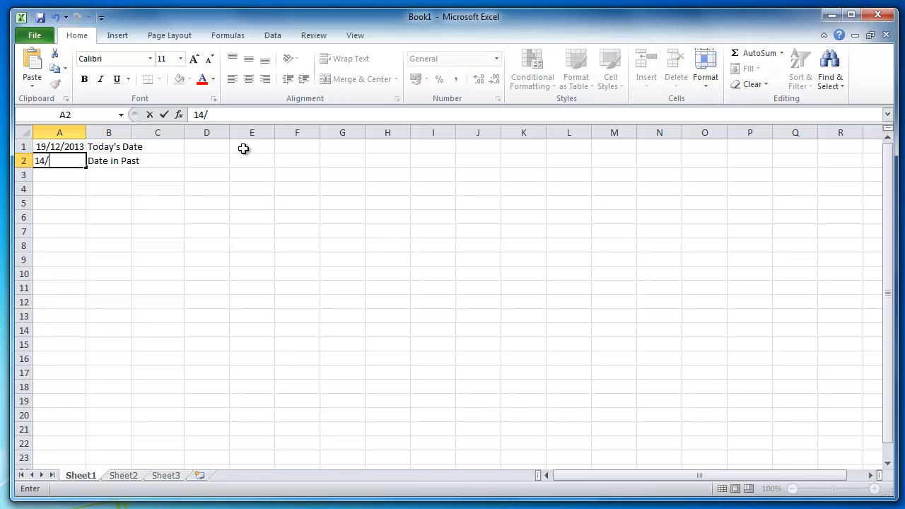
{"action": "type", "text": "04/2012"}
{"action": "key", "text": "Return"}
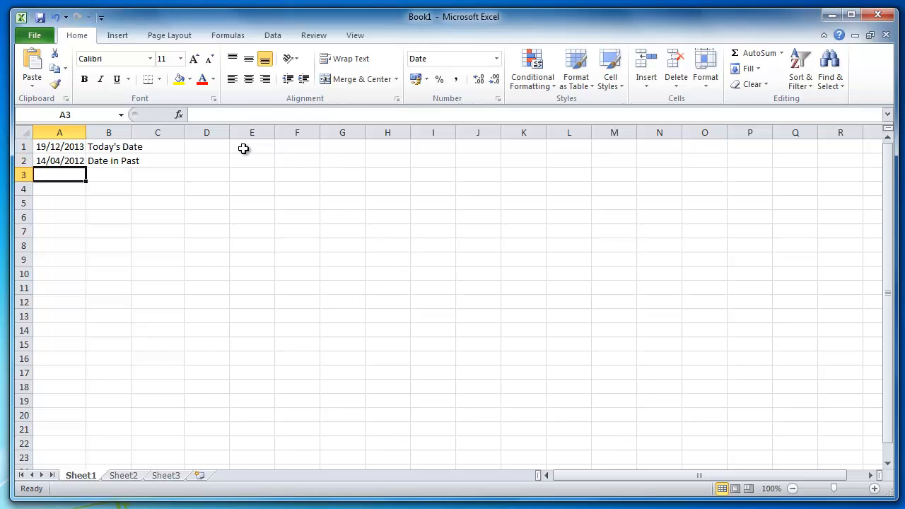
- Enter the formula =A1-A2 in cell A4 to calculate the number of days between the two dates
{"action": "left_click", "coordinate": [62, 189]}
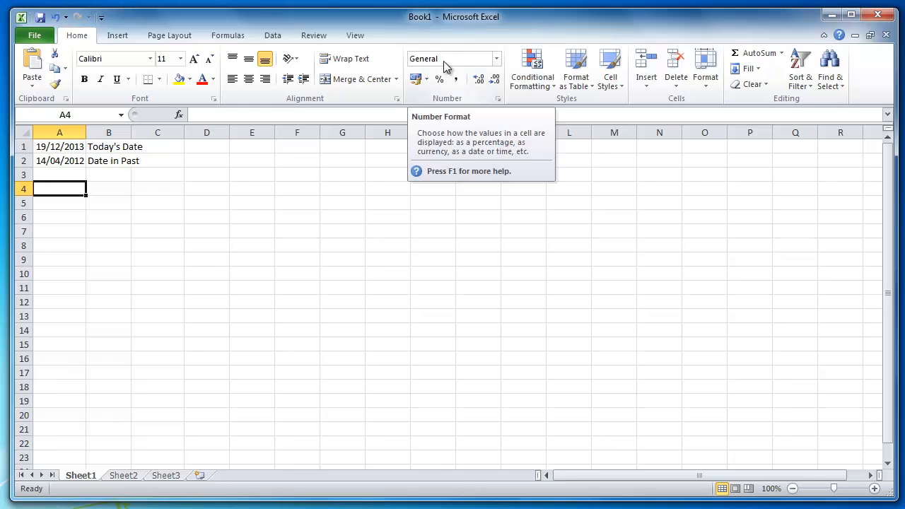
{"action": "left_click", "coordinate": [120, 188]}
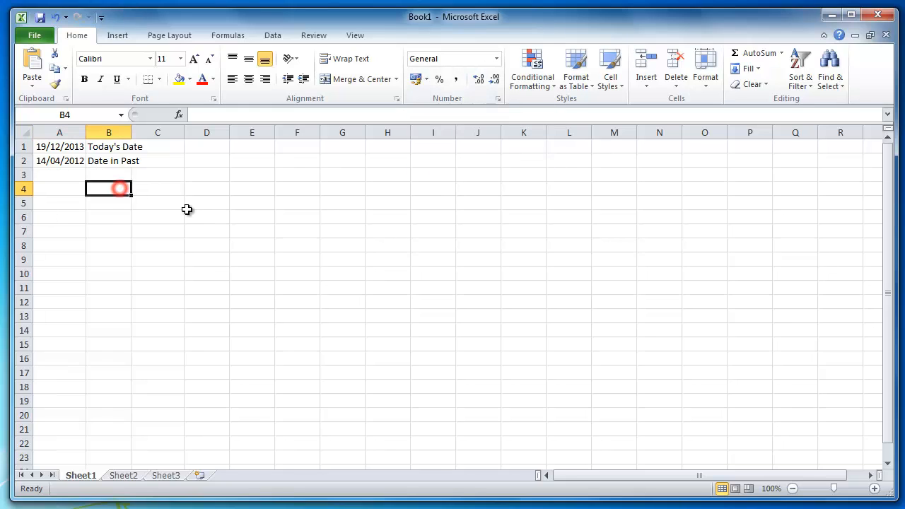
{"action": "left_click", "coordinate": [76, 164]}
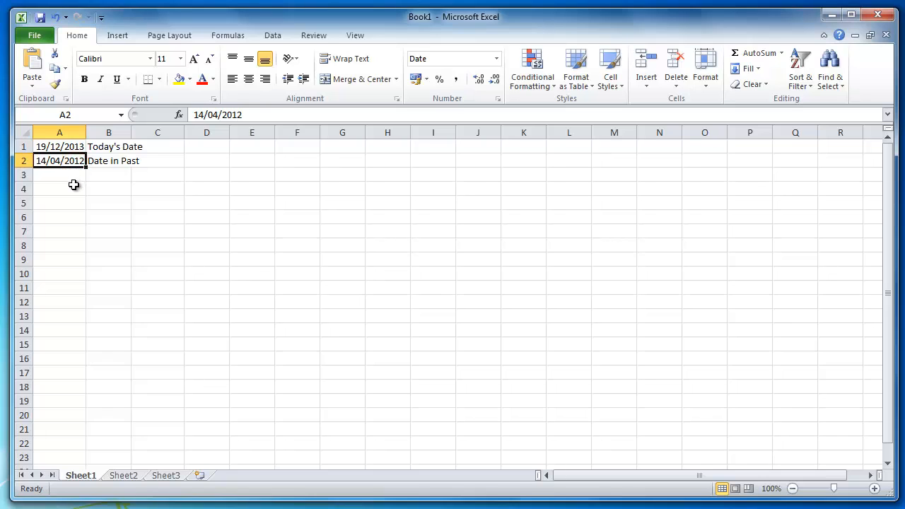
{"action": "left_click", "coordinate": [75, 185]}
{"action": "type", "text": "="}
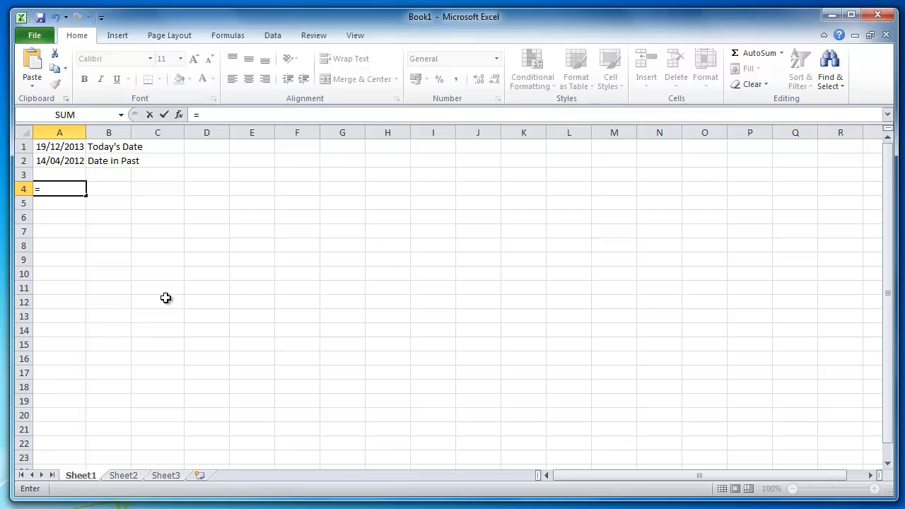
{"action": "left_click", "coordinate": [73, 148]}
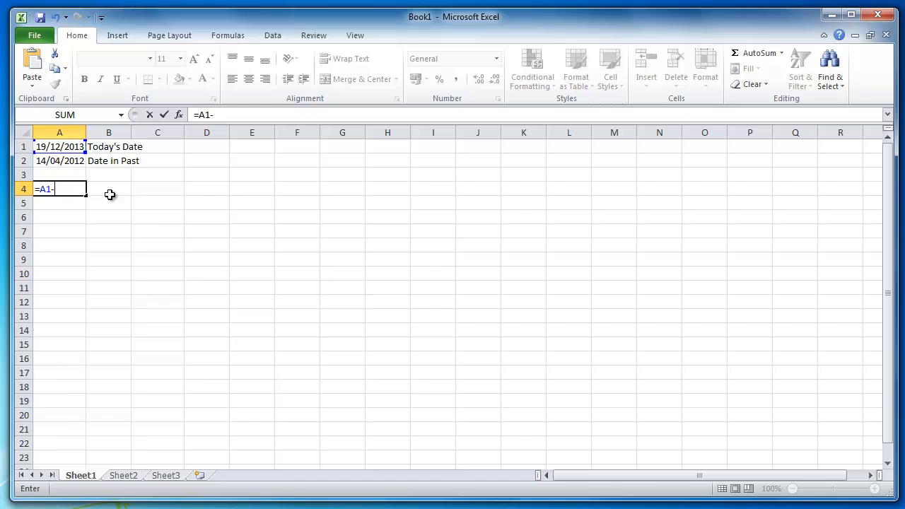
{"action": "left_click", "coordinate": [73, 162]}
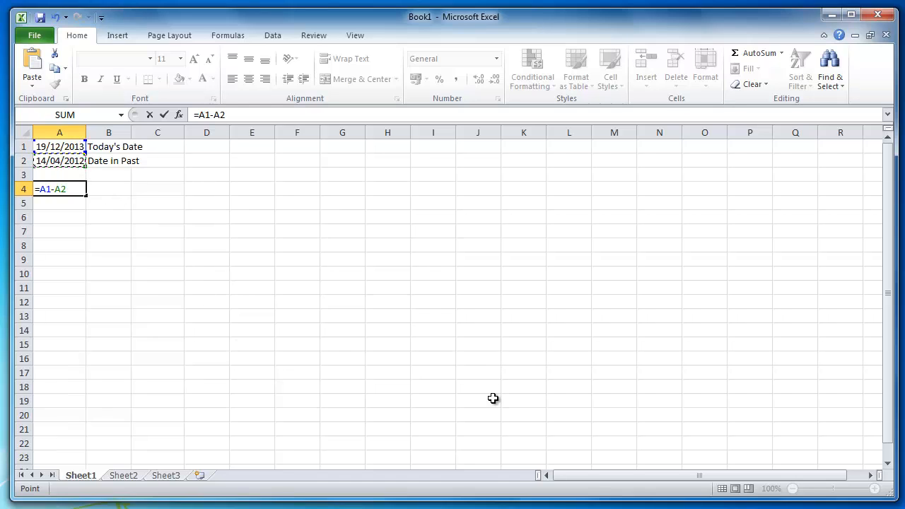
{"action": "key", "text": "Return"}
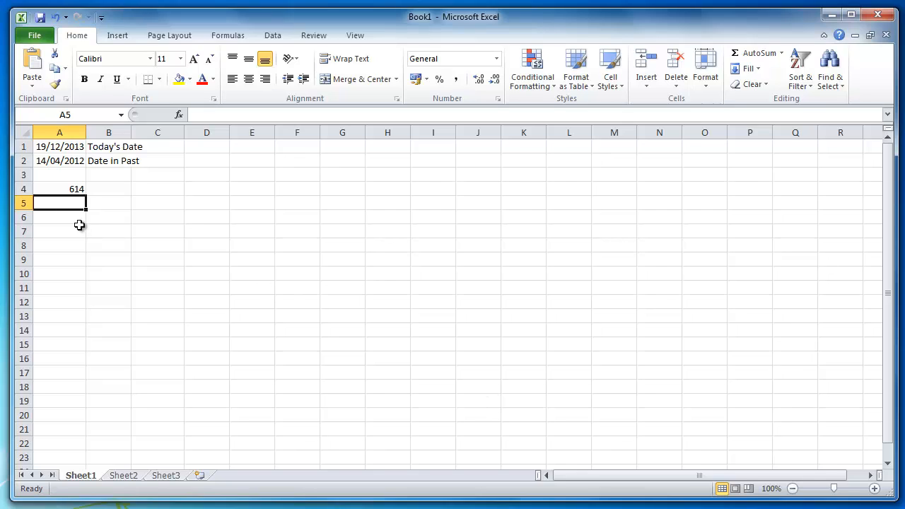
- Try the Short Date number format on the day difference in cell A4, and undo the format change
{"action": "left_click", "coordinate": [68, 189]}
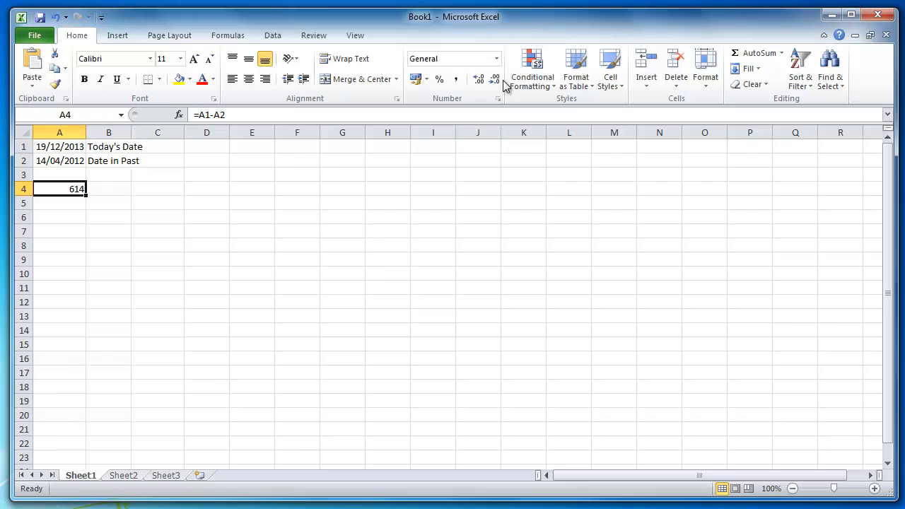
{"action": "left_click", "coordinate": [497, 59]}
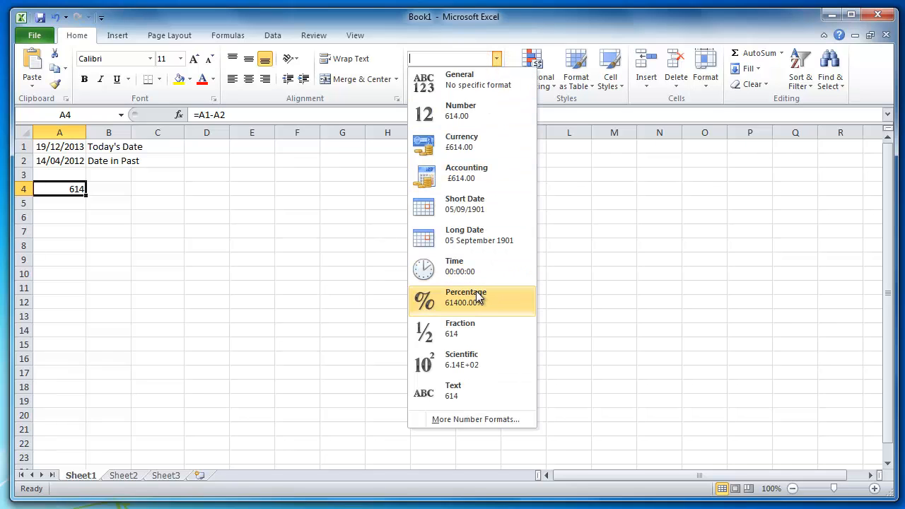
{"action": "left_click", "coordinate": [488, 205]}
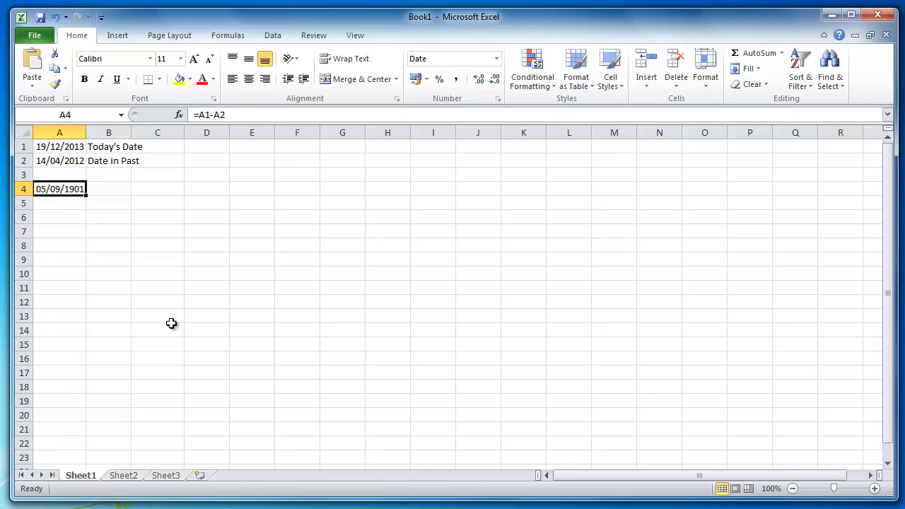
{"action": "key", "text": "ctrl+z"}
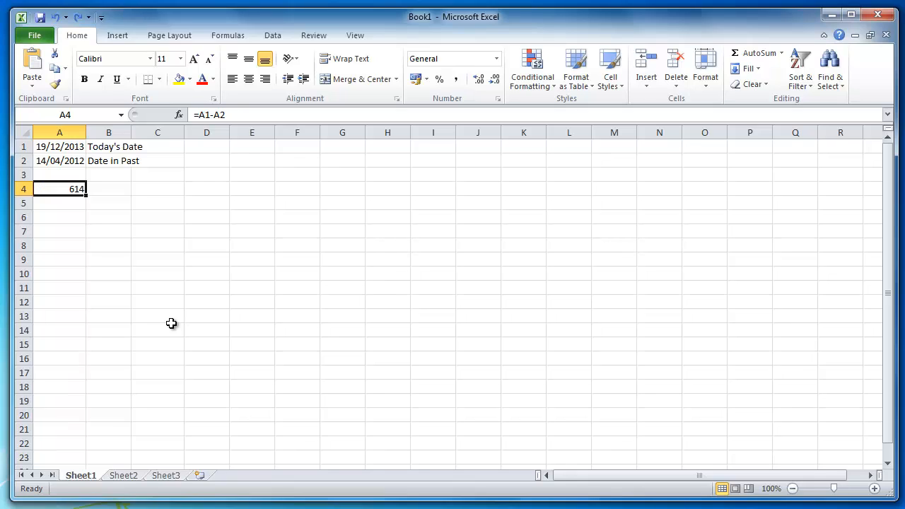
{"action": "left_click", "coordinate": [168, 288]}
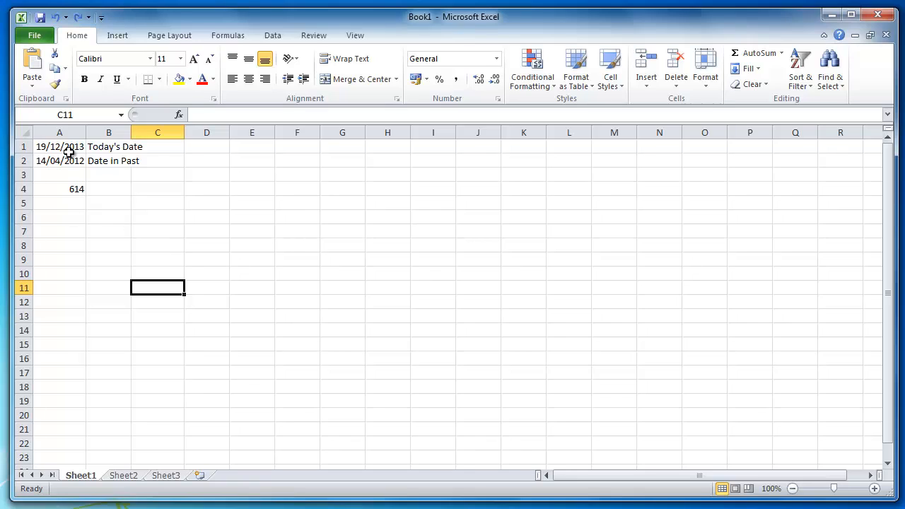
- Enter the label "Full Days Between" in cell B4, beside the day difference
{"action": "left_click", "coordinate": [73, 189]}
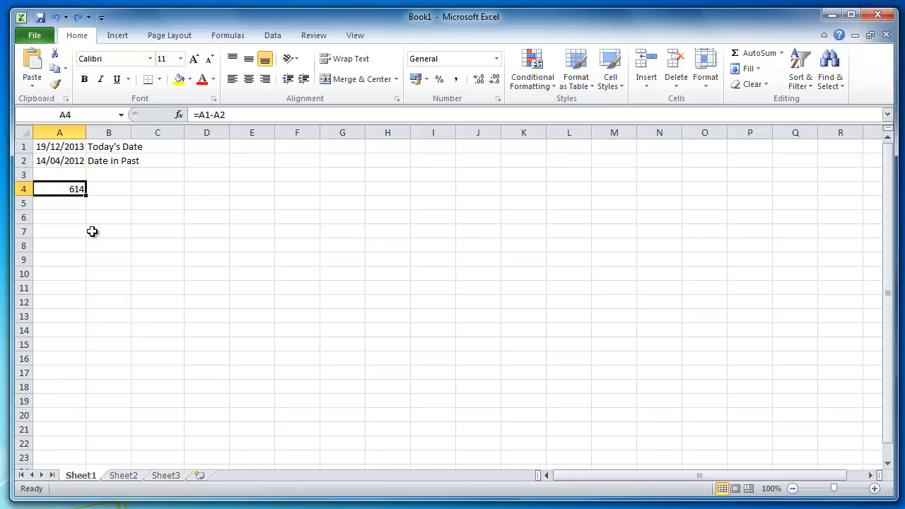
{"action": "left_click", "coordinate": [109, 191]}
{"action": "type", "text": "Full"}
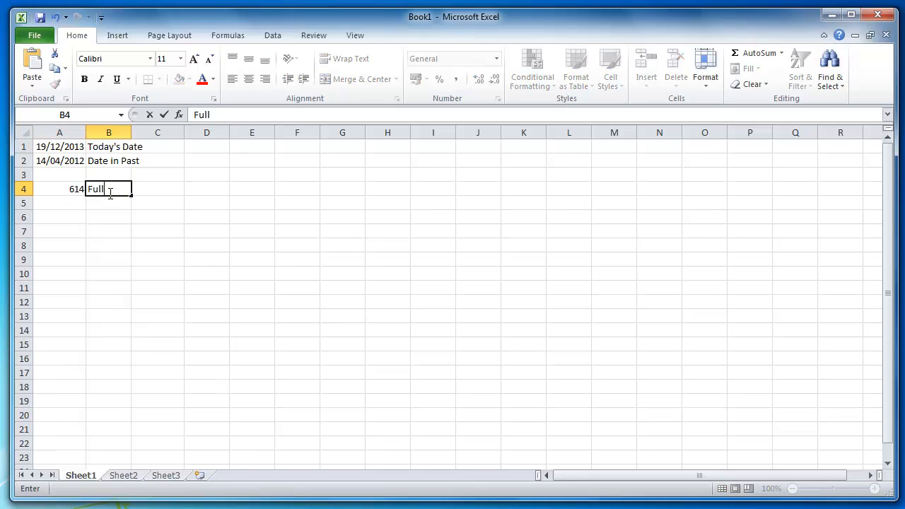
{"action": "type", "text": " Days Between"}
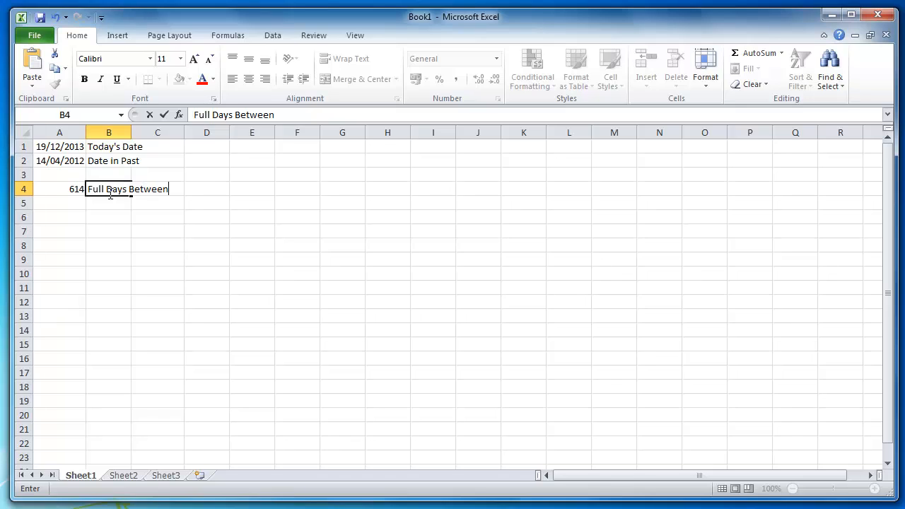
{"action": "key", "text": "Return"}
- Enter the formula =NETWORKDAYS(A2,A1) in cell A5 to count the working days between the past date and today's date
{"action": "left_click", "coordinate": [66, 203]}
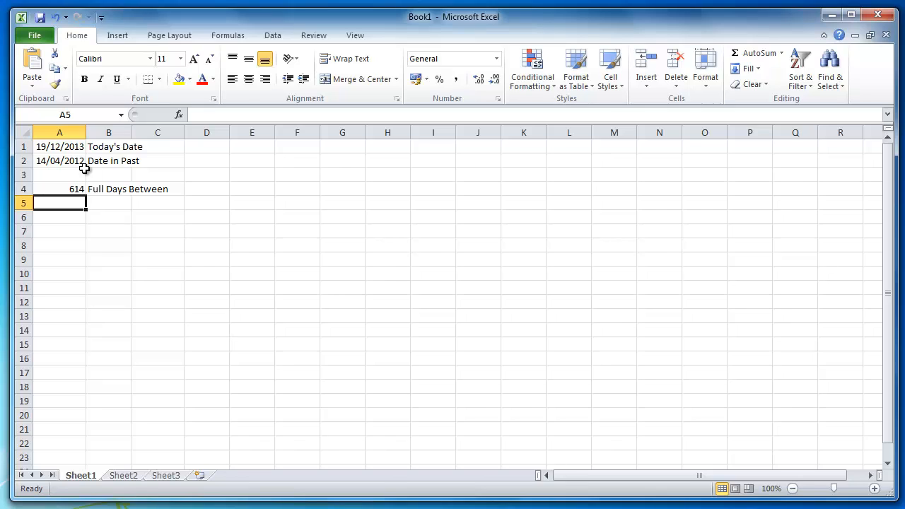
{"action": "left_click", "coordinate": [71, 187]}
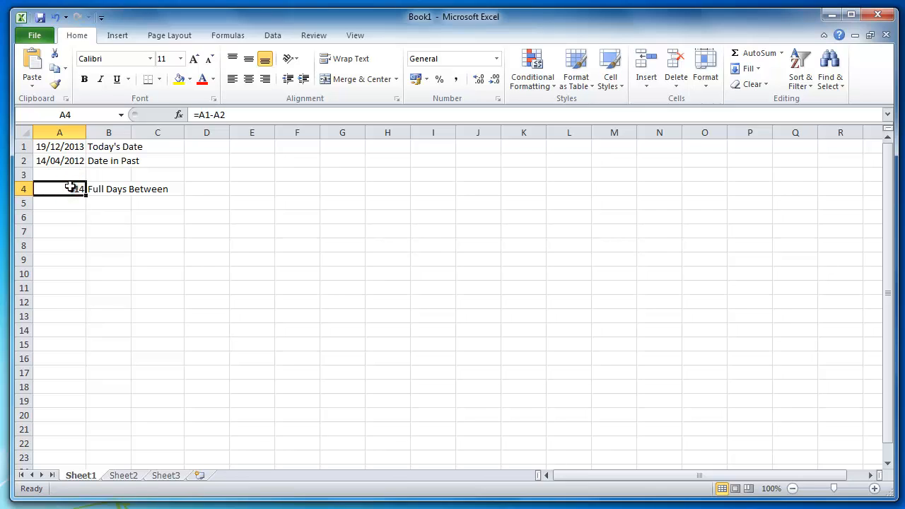
{"action": "left_click", "coordinate": [71, 203]}
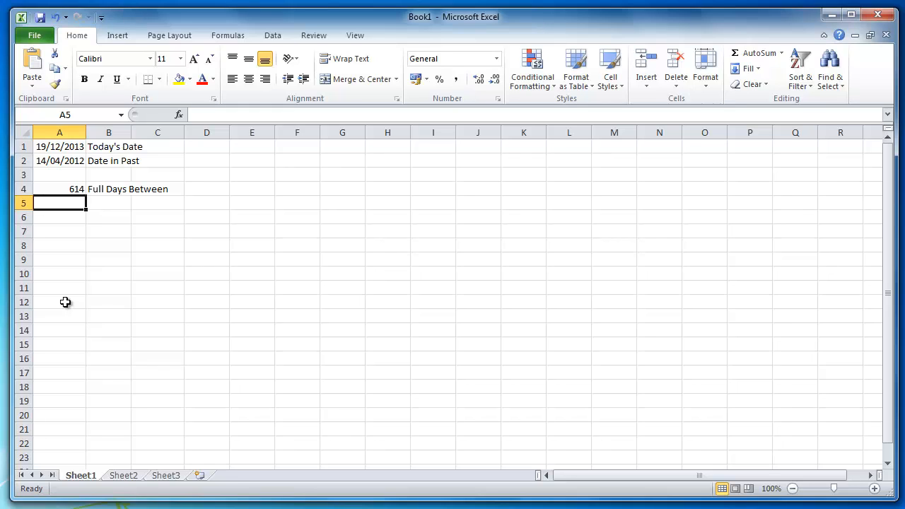
{"action": "type", "text": "="}
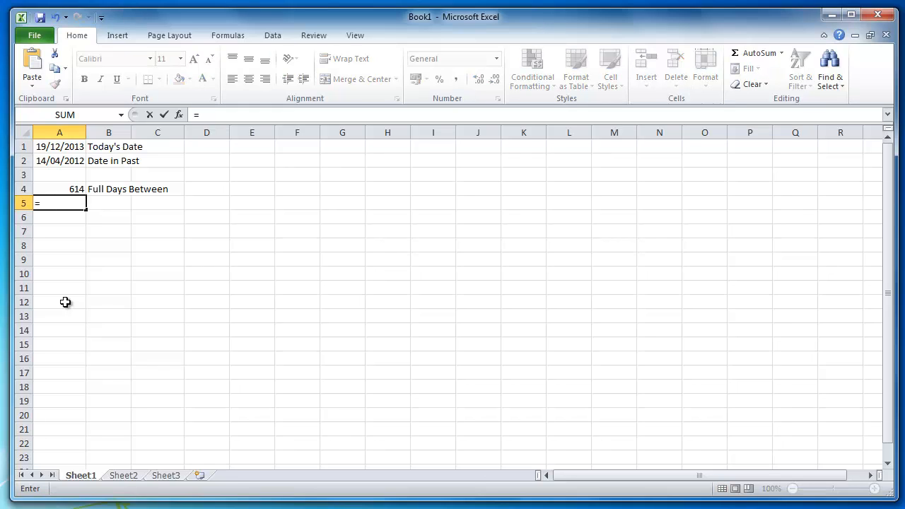
{"action": "type", "text": "NETWORKDA"}
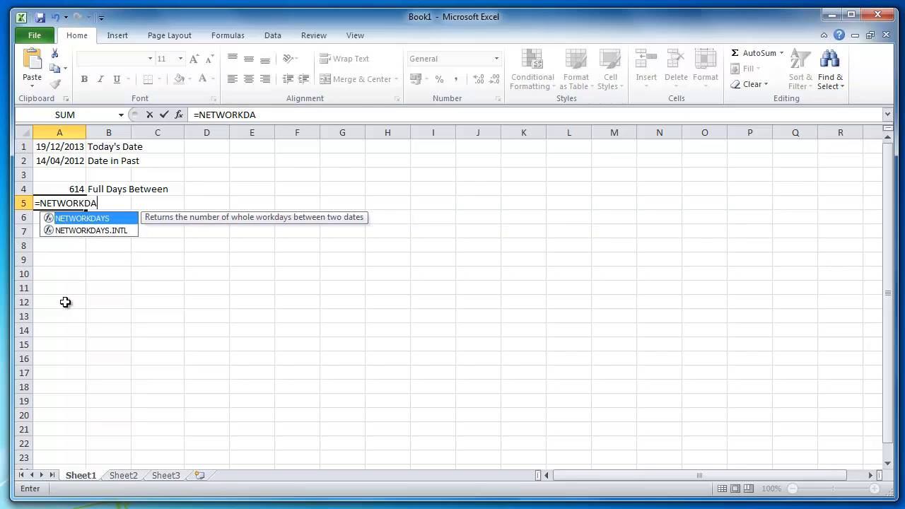
{"action": "type", "text": "YS("}
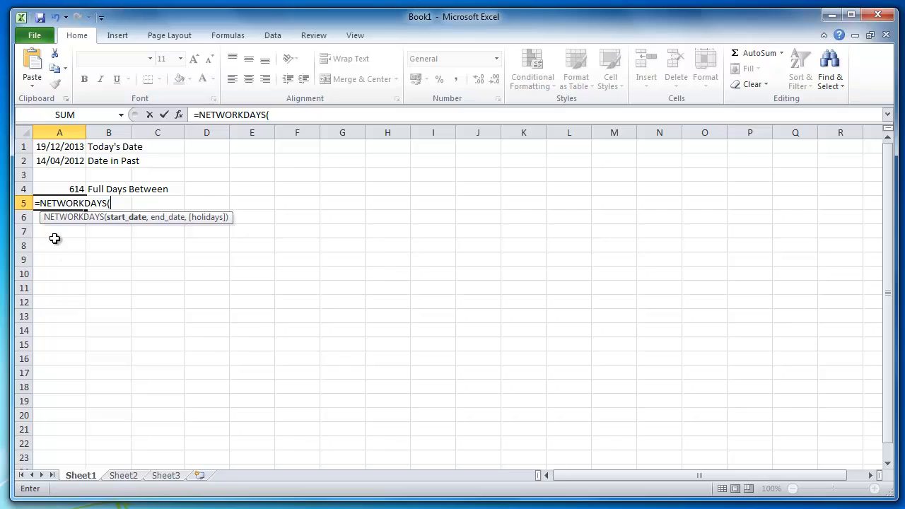
{"action": "left_click", "coordinate": [56, 162]}
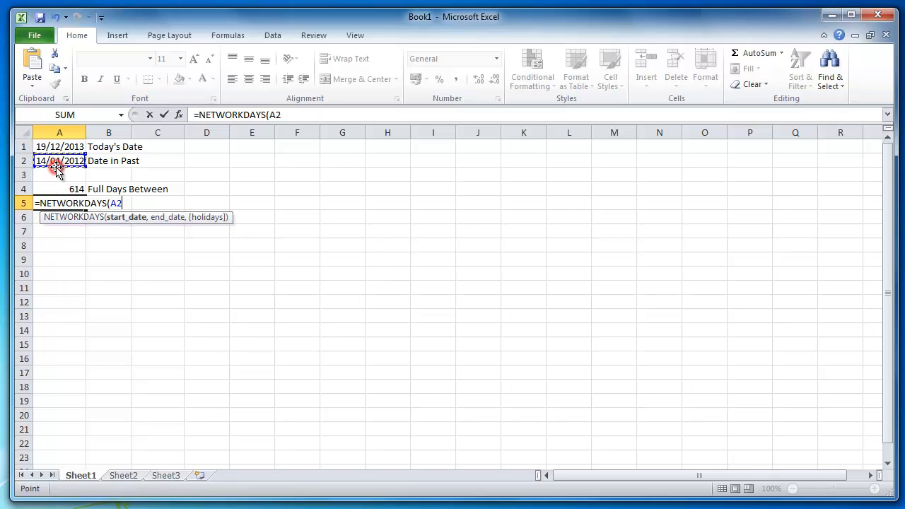
{"action": "type", "text": ","}
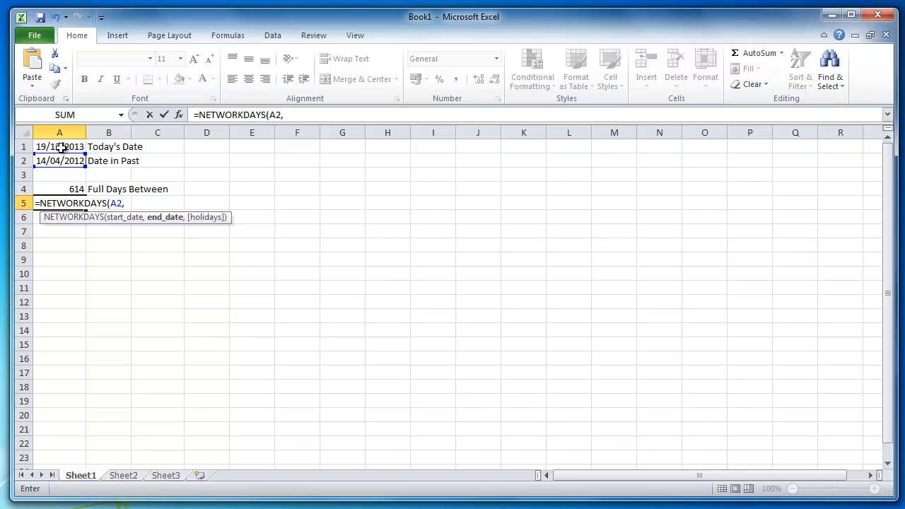
{"action": "left_click", "coordinate": [62, 147]}
{"action": "type", "text": ")"}
{"action": "key", "text": "Return"}
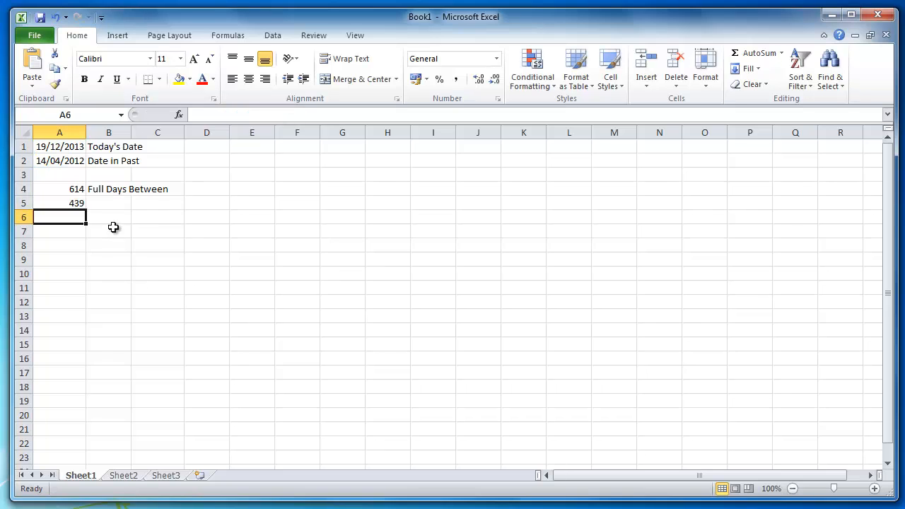
- Enter the label "Working Days Between" in cell B5, beside the NETWORKDAYS result
{"action": "left_click", "coordinate": [108, 203]}
{"action": "type", "text": "Wo"}
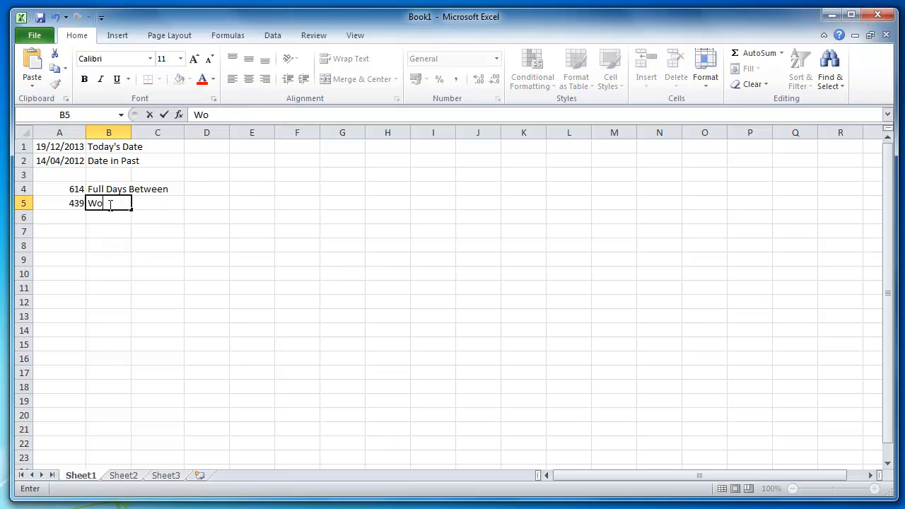
{"action": "type", "text": "rking Days Between"}
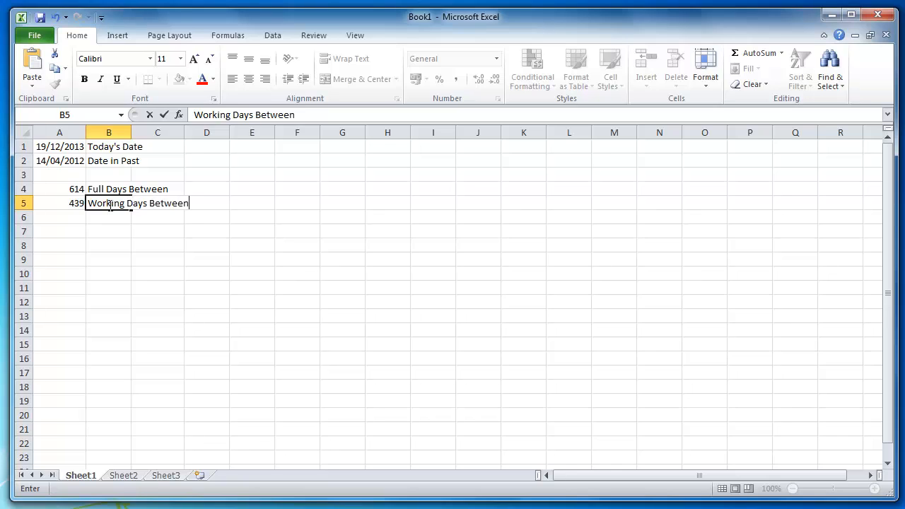
{"action": "key", "text": "Return"}
{"action": "key", "text": "Return"}
{"action": "key", "text": "Left"}
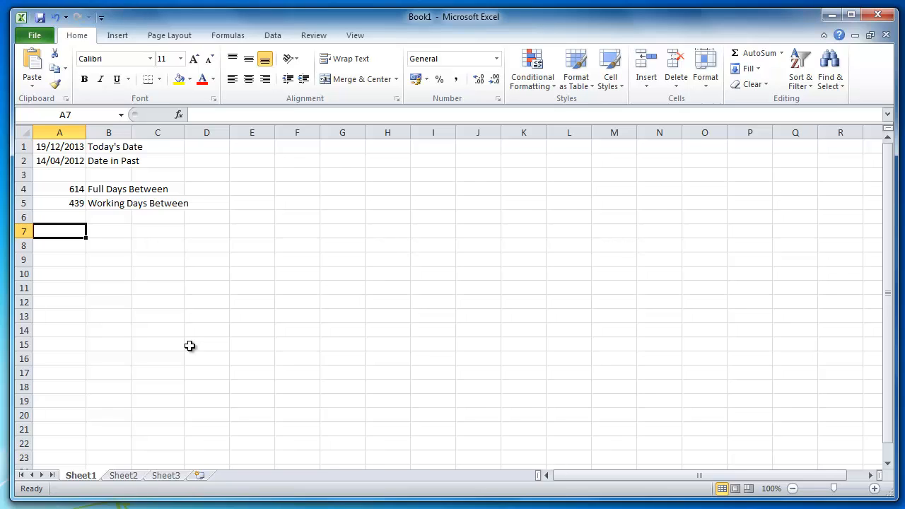
- Change the past date in cell A2 to 14/04/1984, and select the recalculated results and their labels in A4:D5
{"action": "left_click", "coordinate": [60, 162]}
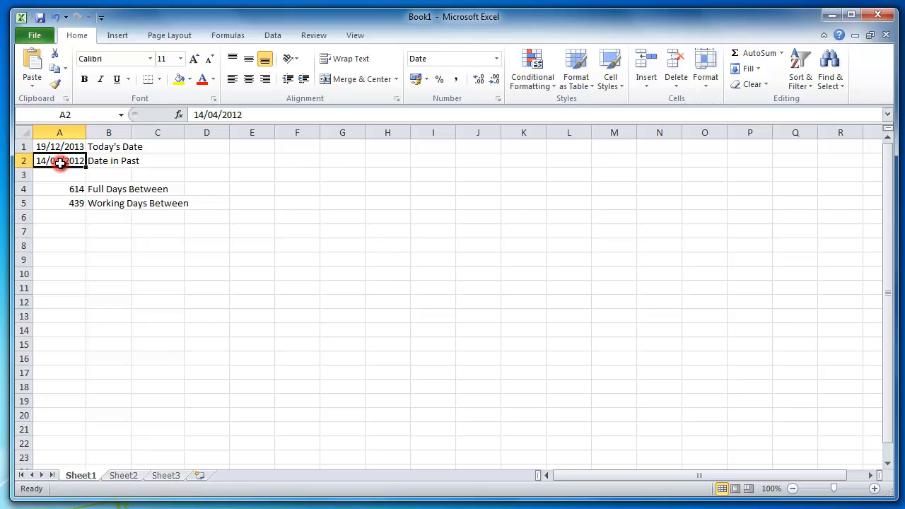
{"action": "left_click", "coordinate": [280, 111]}
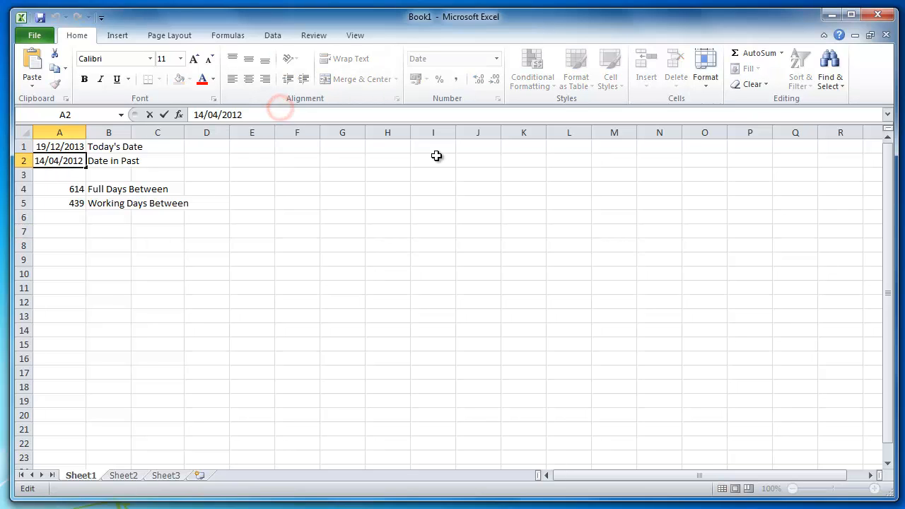
{"action": "key", "text": "BackSpace"}
{"action": "key", "text": "BackSpace"}
{"action": "key", "text": "BackSpace"}
{"action": "key", "text": "BackSpace"}
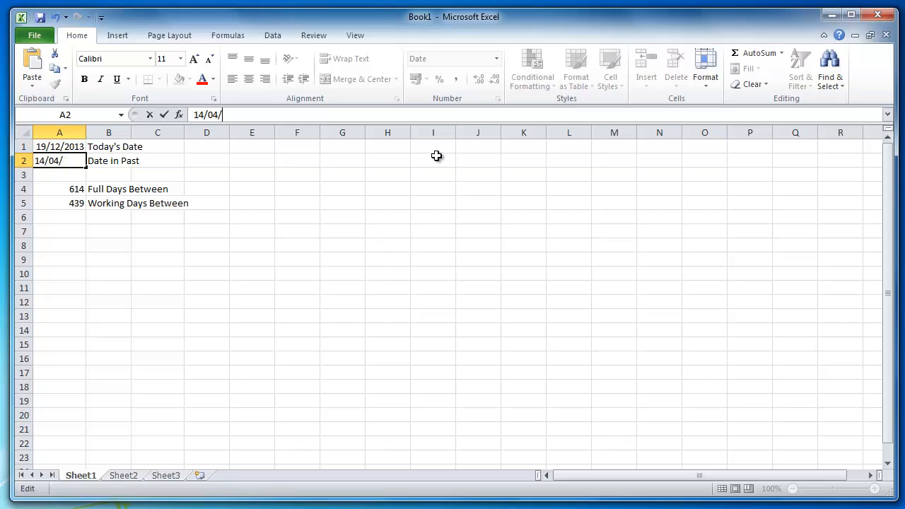
{"action": "type", "text": "1984"}
{"action": "key", "text": "Return"}
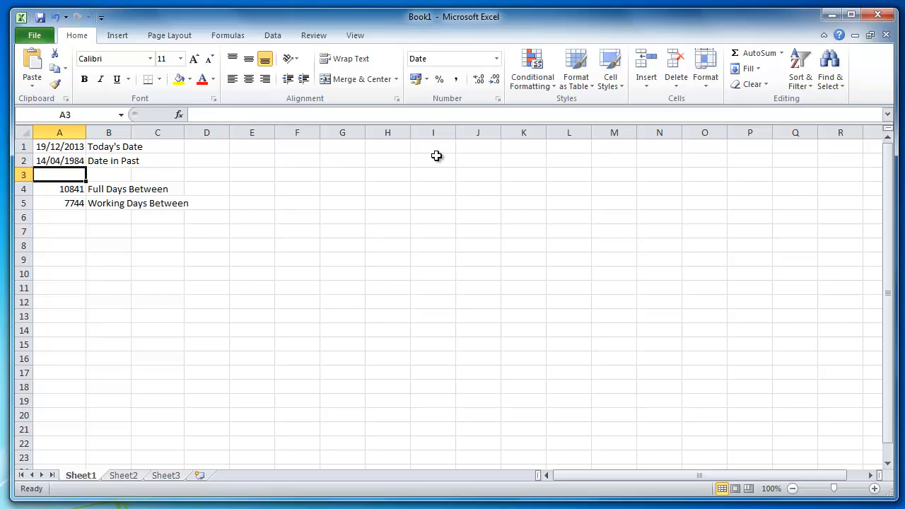
{"action": "left_click_drag", "start_coordinate": [48, 189], "coordinate": [224, 207]}
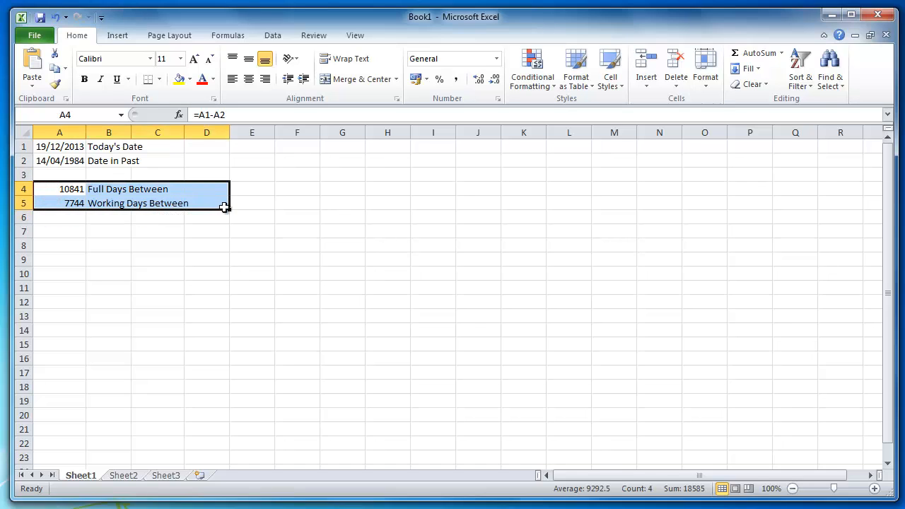
- Enter the formula =YEAR(A2) in cell A7 to extract the year from the past date
{"action": "left_click", "coordinate": [224, 208]}
{"action": "left_click", "coordinate": [60, 228]}
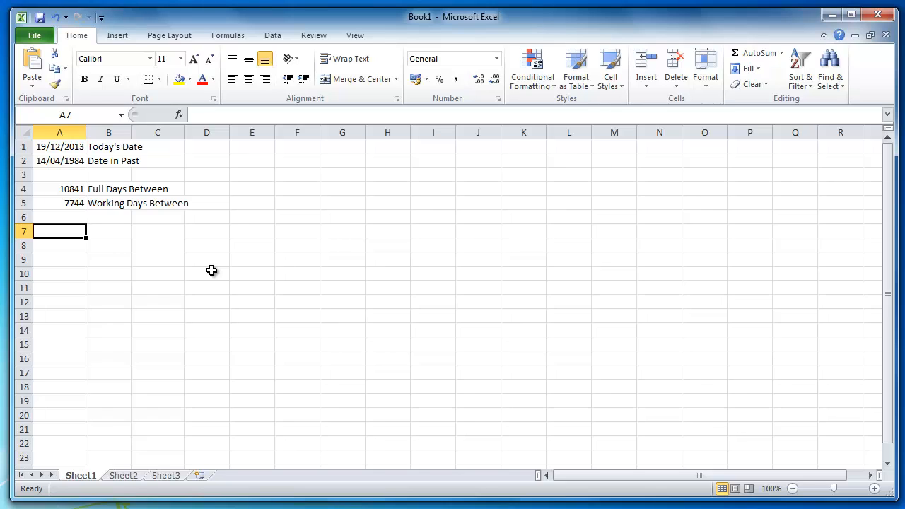
{"action": "type", "text": "=year"}
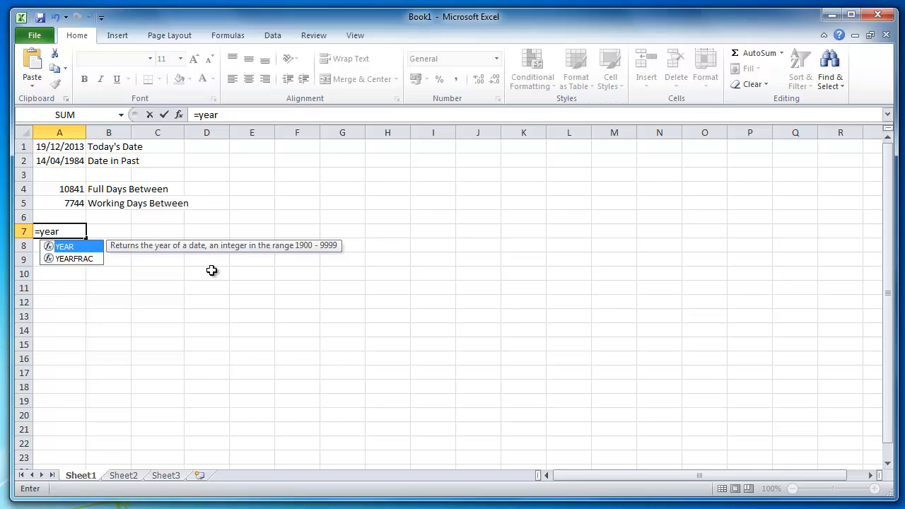
{"action": "type", "text": "("}
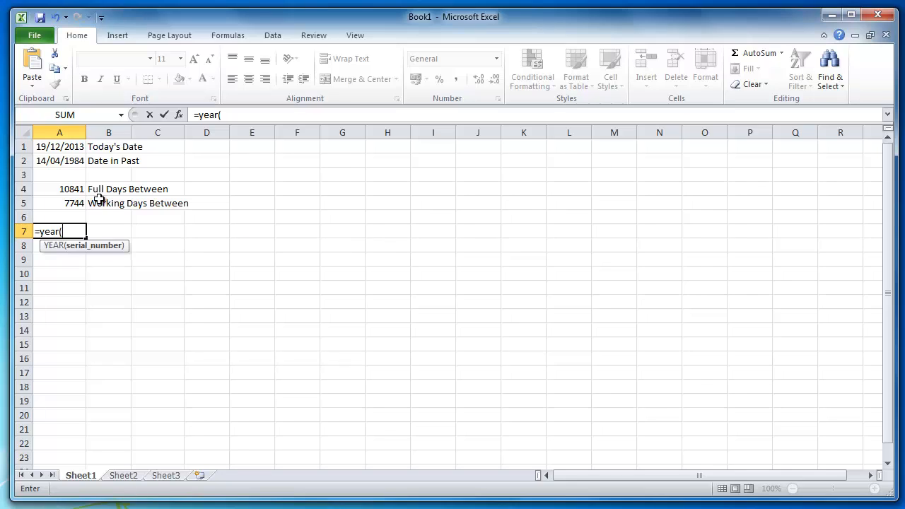
{"action": "left_click", "coordinate": [66, 161]}
{"action": "type", "text": ")"}
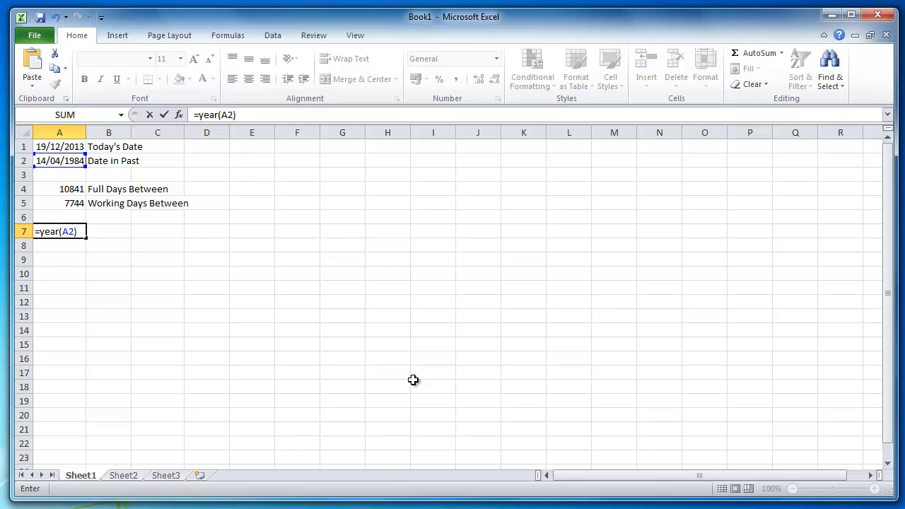
{"action": "key", "text": "Return"}
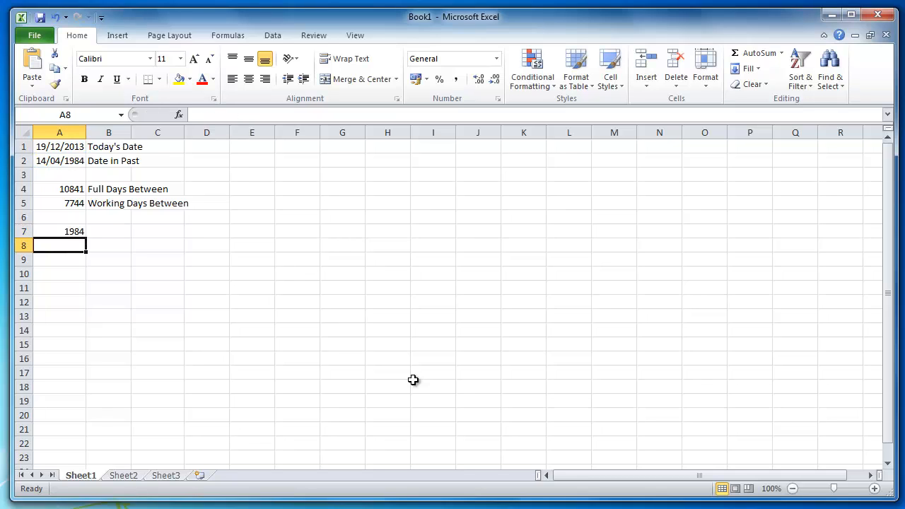
{"action": "key", "text": "Up"}
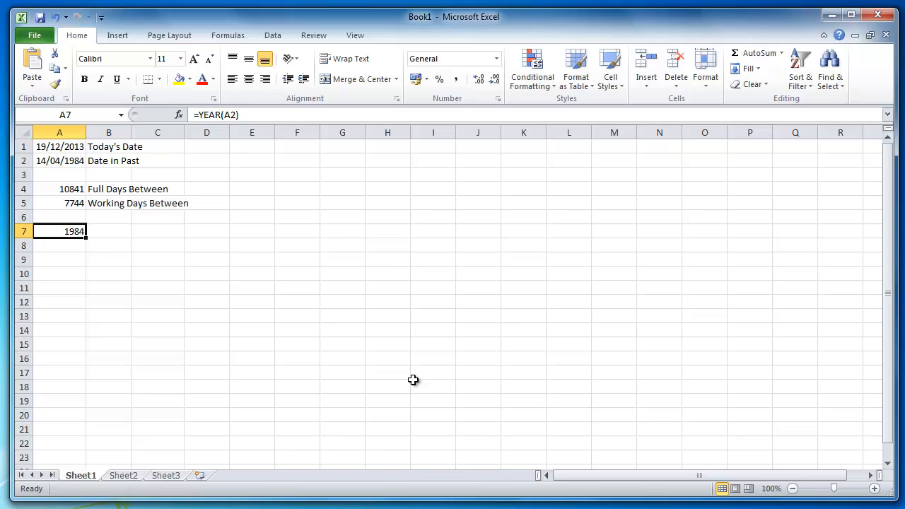
- Enter the formula =YEAR(A1) in cell A8 to extract the year from today's date
{"action": "key", "text": "Down"}
{"action": "key", "text": "Up"}
{"action": "key", "text": "Down"}
{"action": "key", "text": "Up"}
{"action": "key", "text": "Down"}
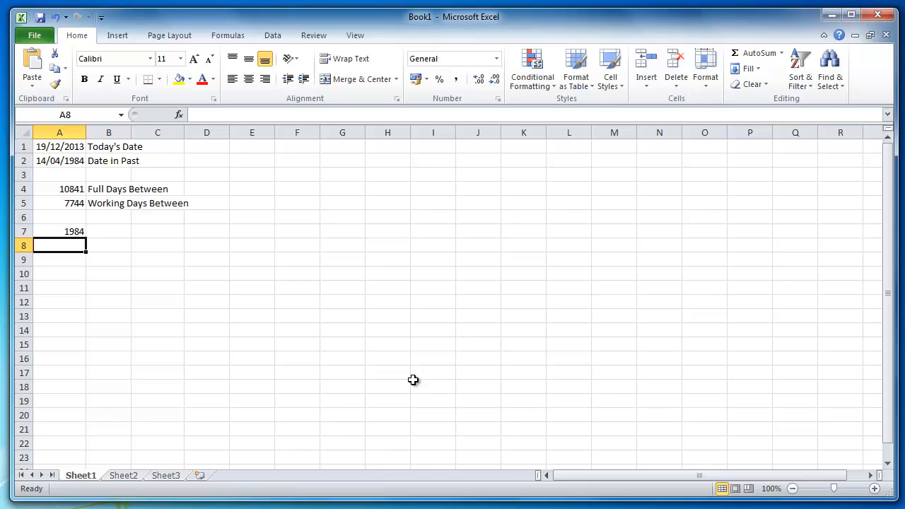
{"action": "type", "text": "=year("}
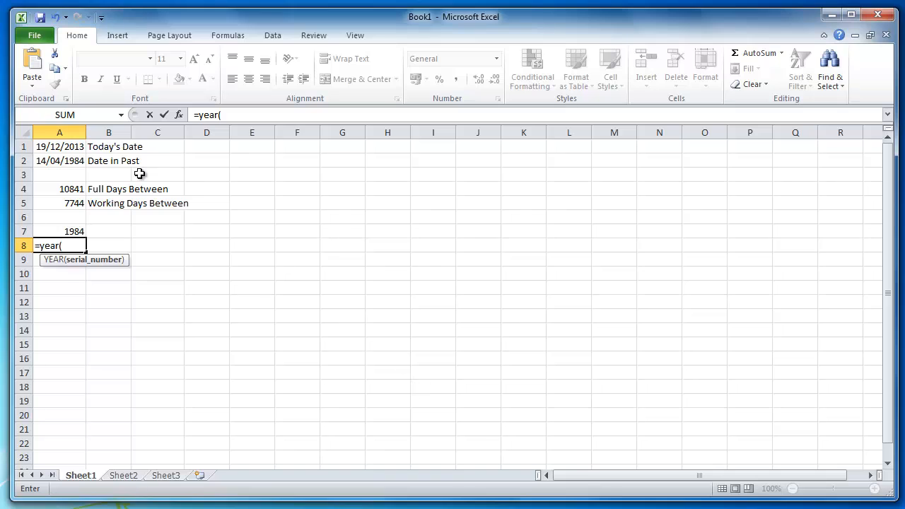
{"action": "left_click", "coordinate": [69, 148]}
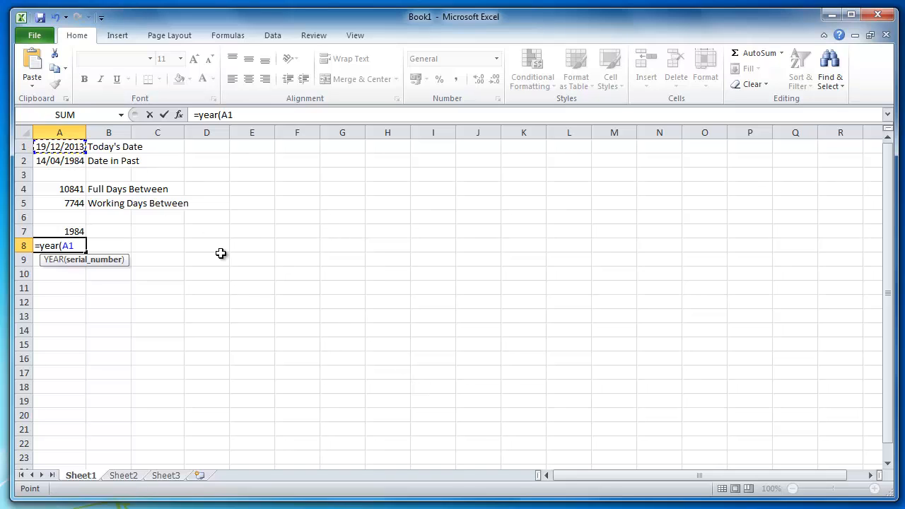
{"action": "key", "text": "Return"}
- Enter the formula =A8-A7 in cell A10 to calculate the difference between the two years, and reselect that cell
{"action": "left_click", "coordinate": [61, 275]}
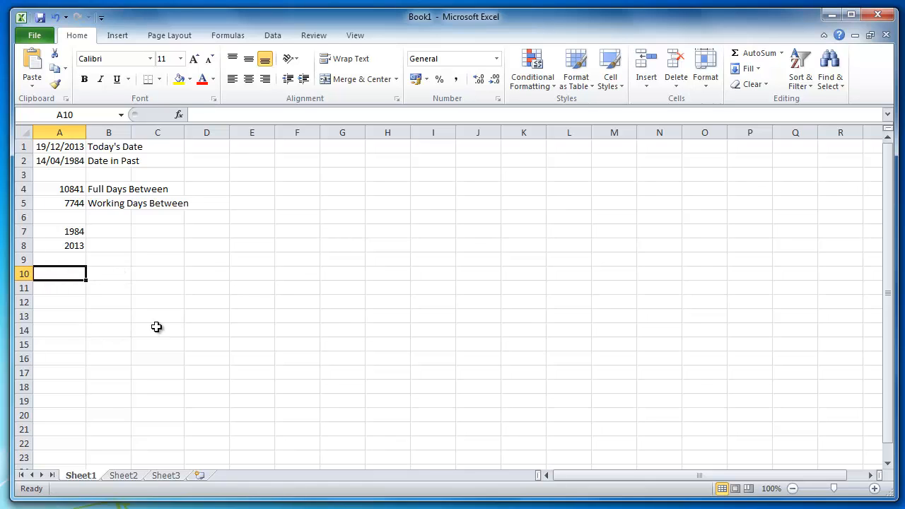
{"action": "type", "text": "="}
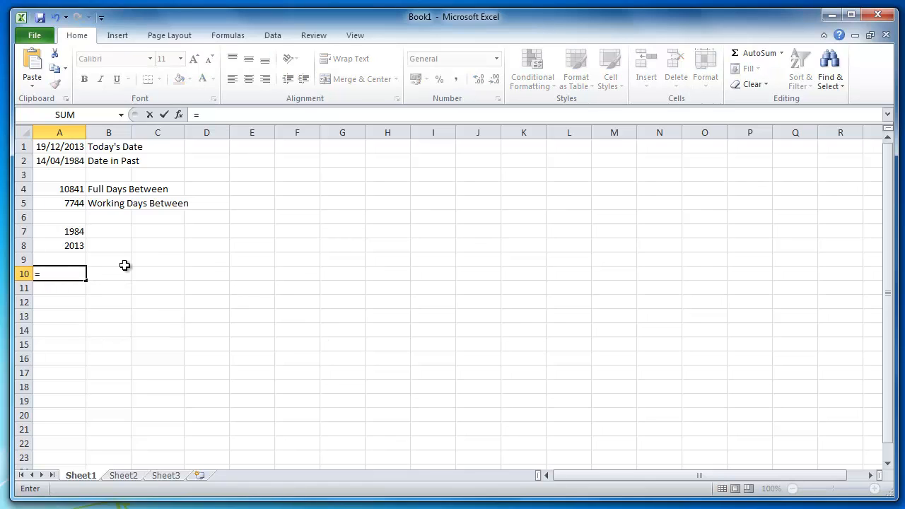
{"action": "left_click", "coordinate": [65, 247]}
{"action": "type", "text": "-"}
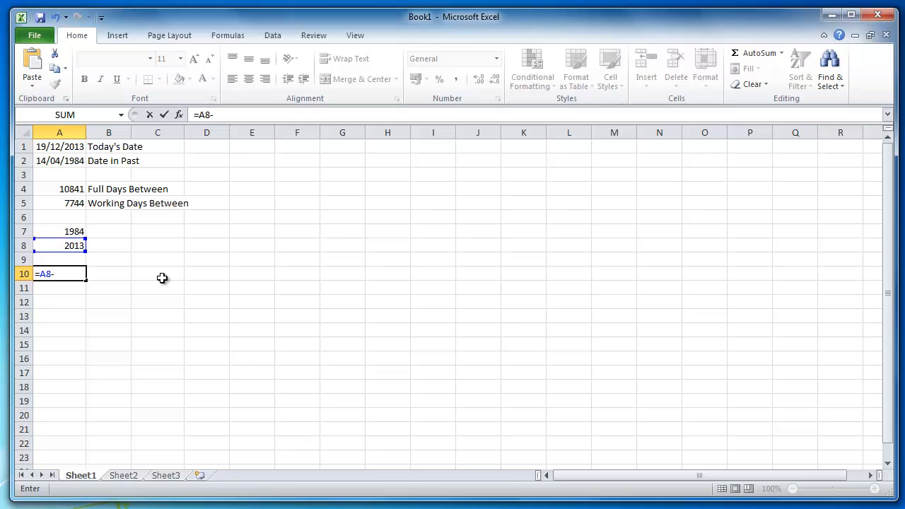
{"action": "left_click", "coordinate": [72, 230]}
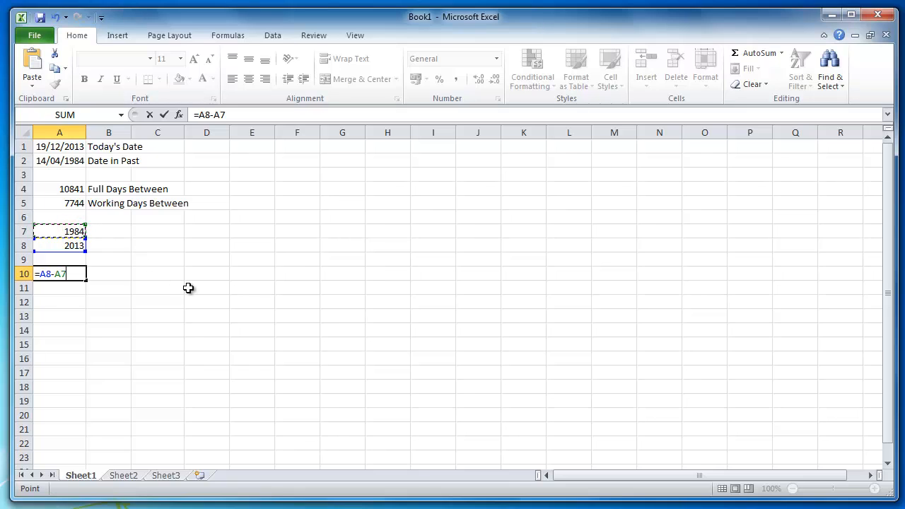
{"action": "key", "text": "Return"}
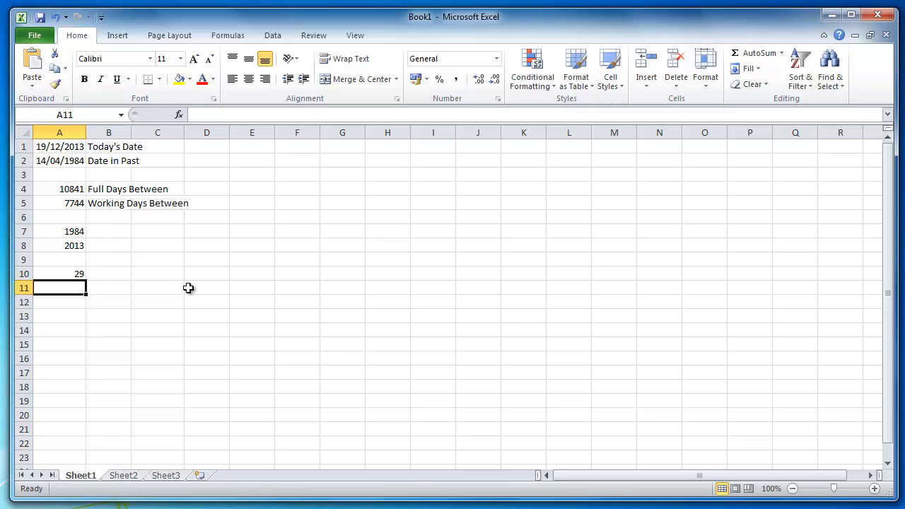
{"action": "left_click", "coordinate": [52, 272]}
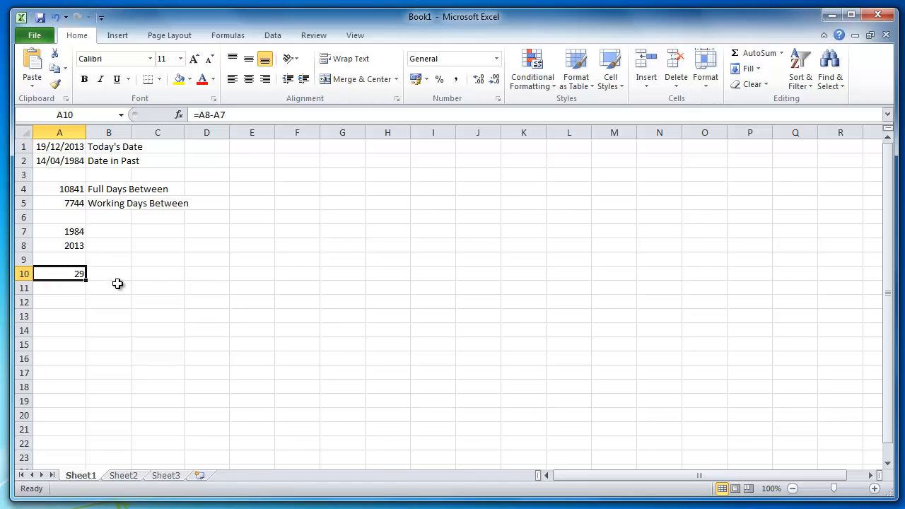